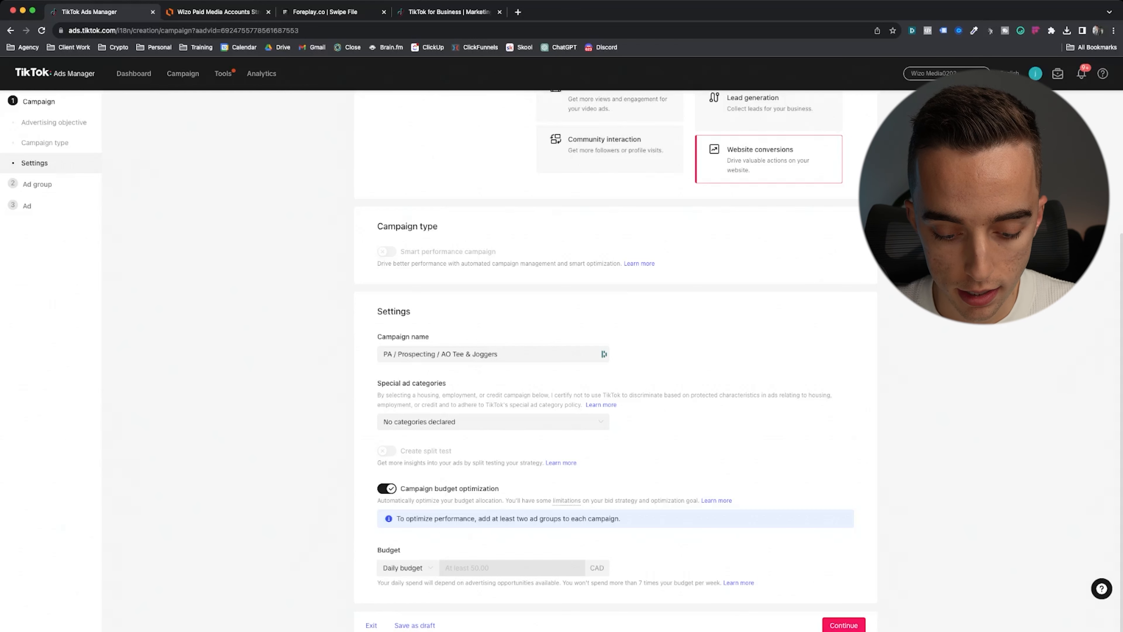
Set the campaign's daily budget to 50 CAD and continue to the ad group settings
click(512, 567)
text(50)
click(707, 550)
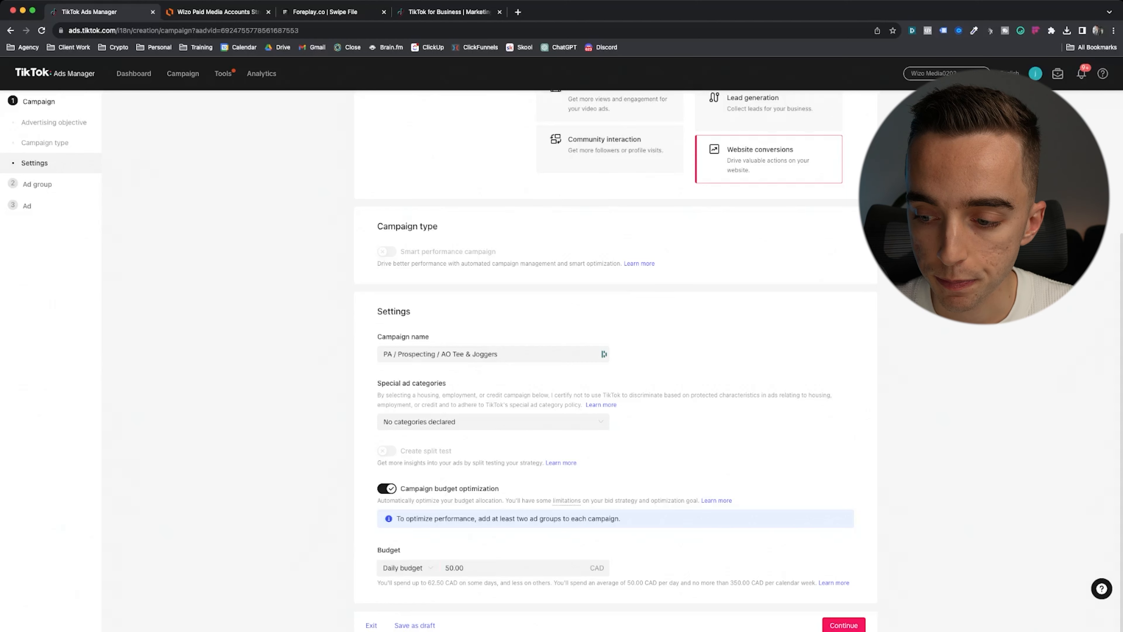
scroll(615, 361, up, 1)
click(843, 626)
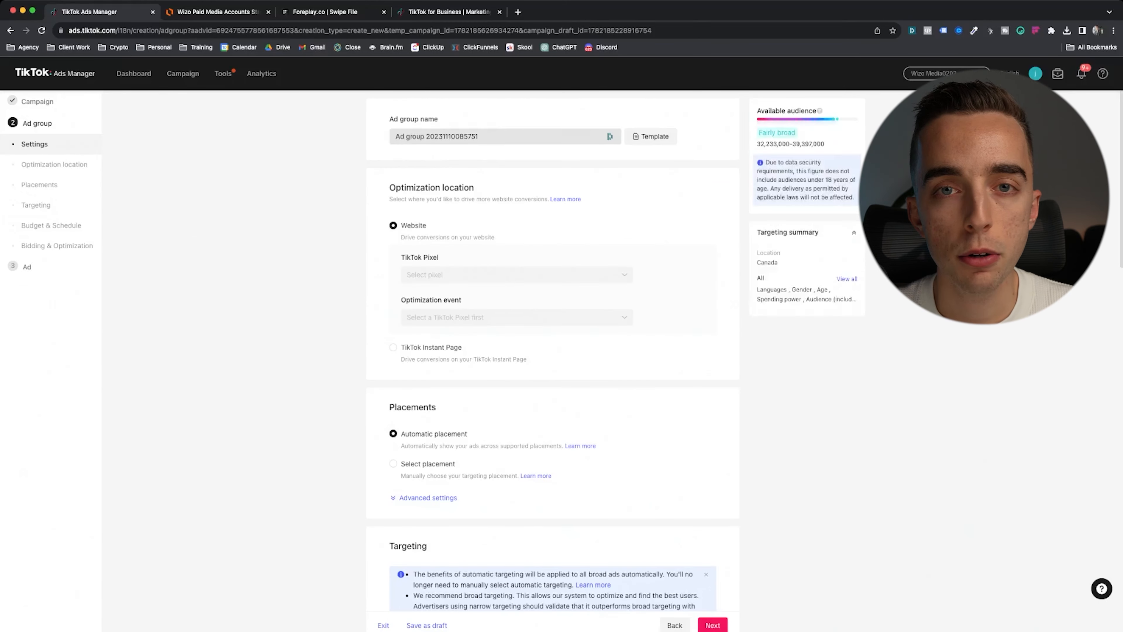
Name the ad group "Broad" and select the TikTok Pixel for Shopify as its website pixel
triple_click(422, 137)
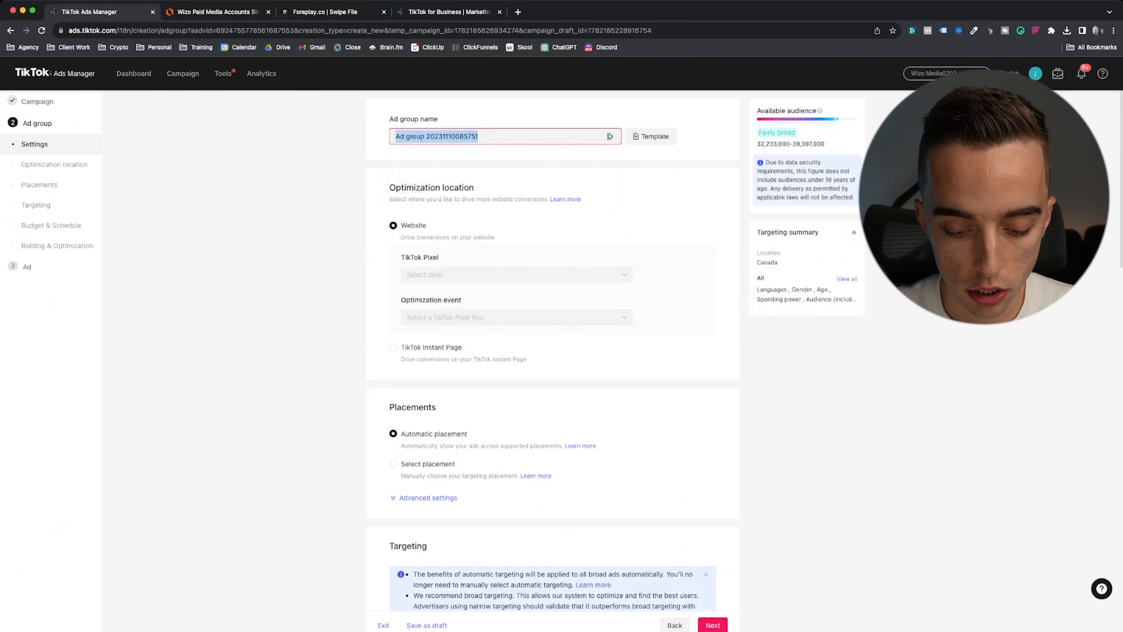
text(Broad)
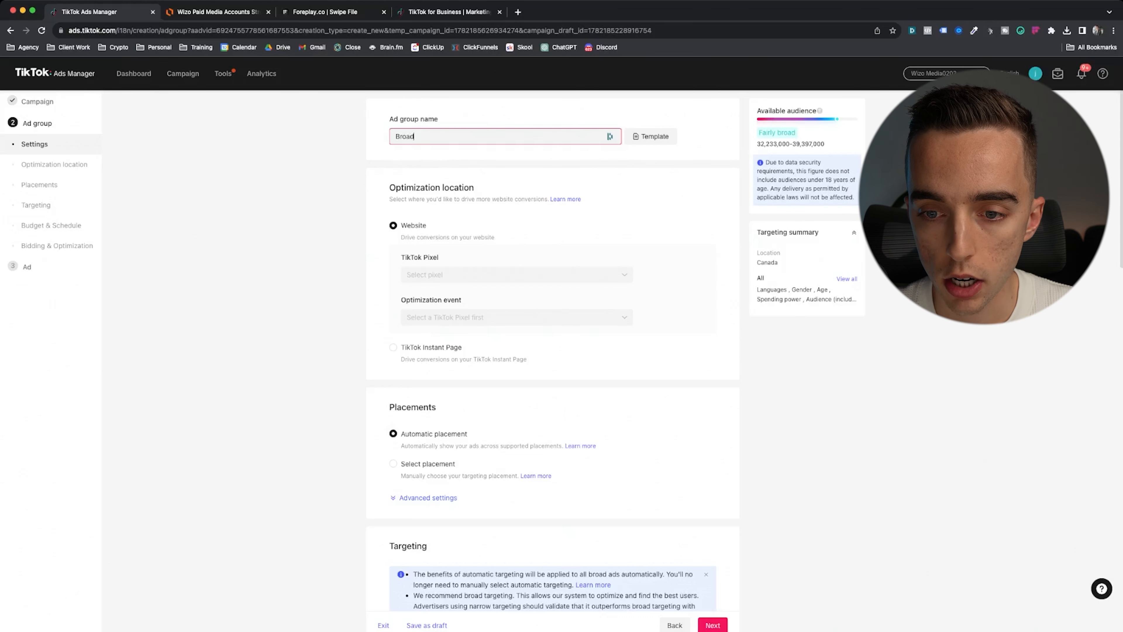
click(516, 274)
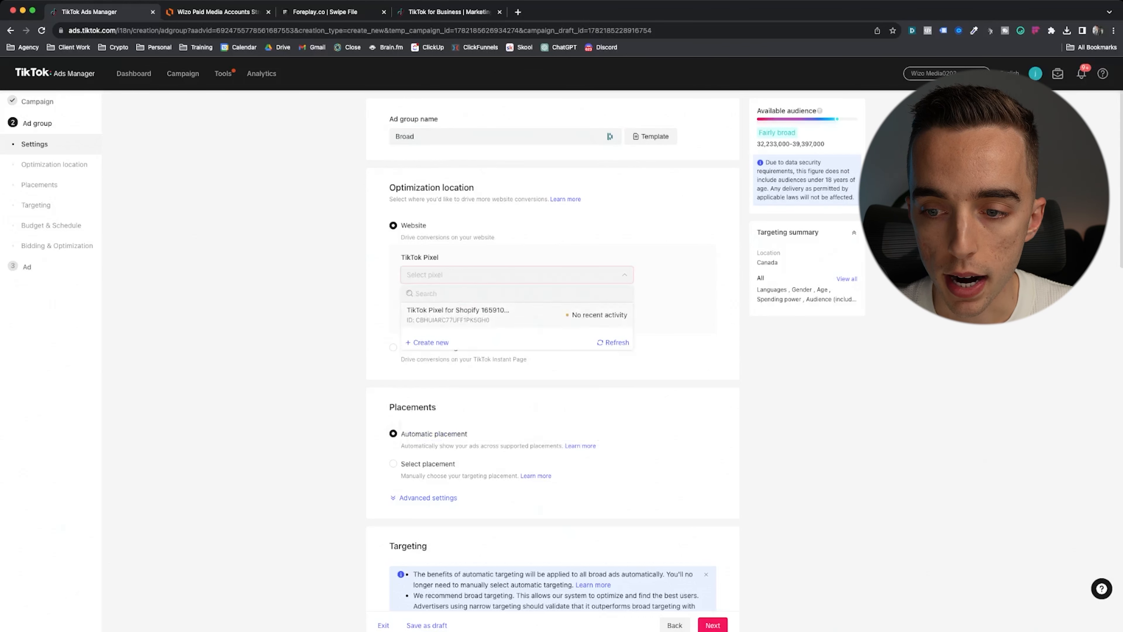
key(Escape)
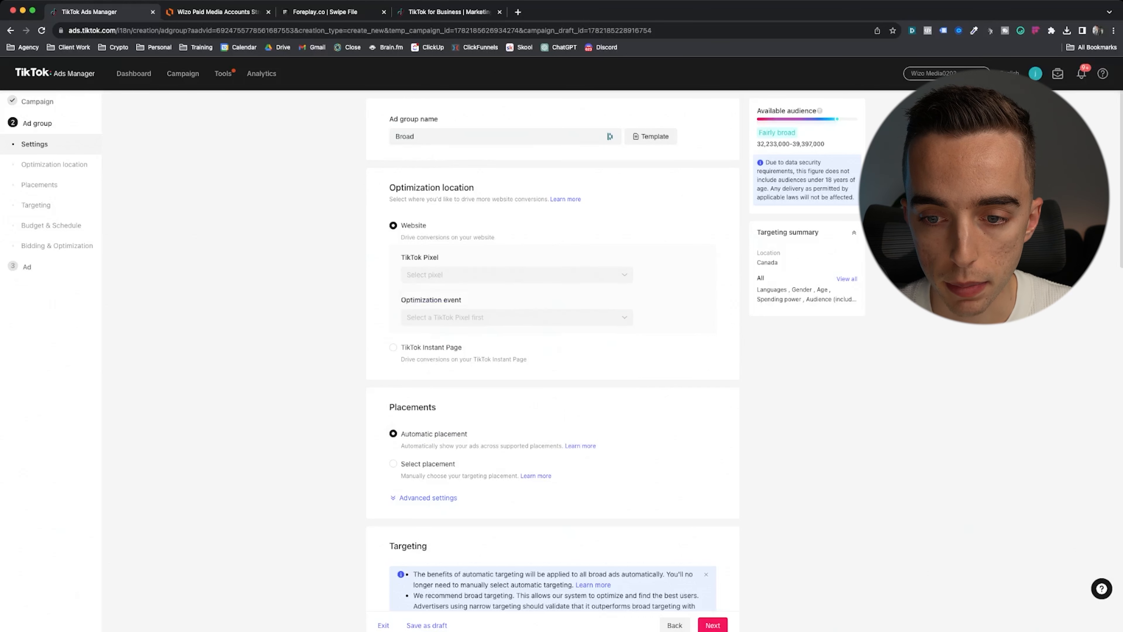
click(516, 275)
click(469, 315)
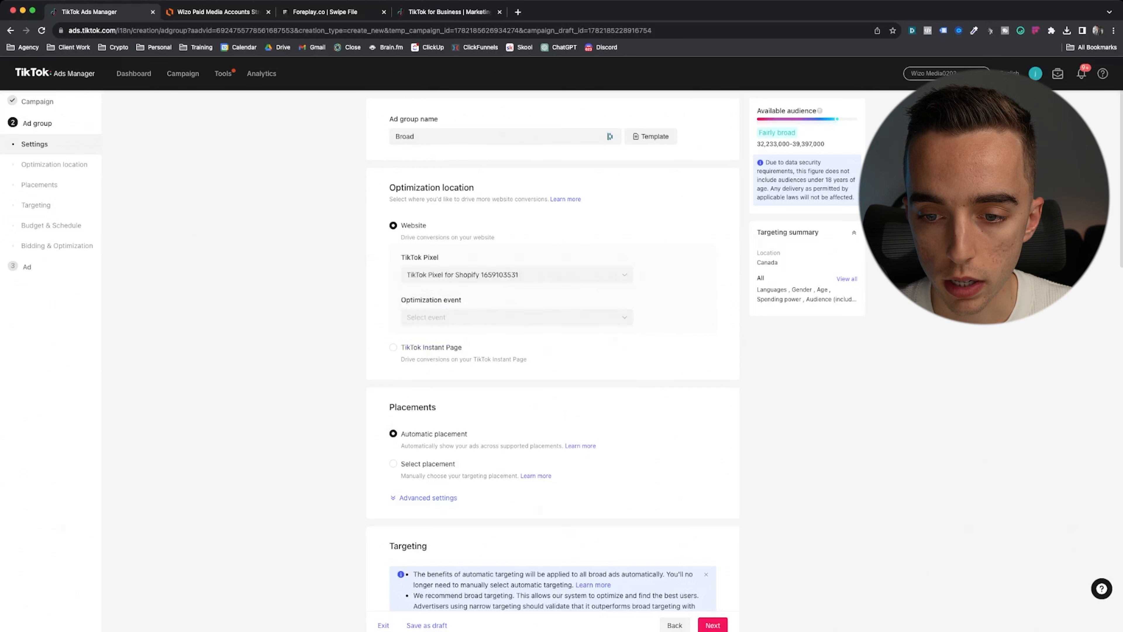
Set the optimization event to Complete Payment
click(516, 317)
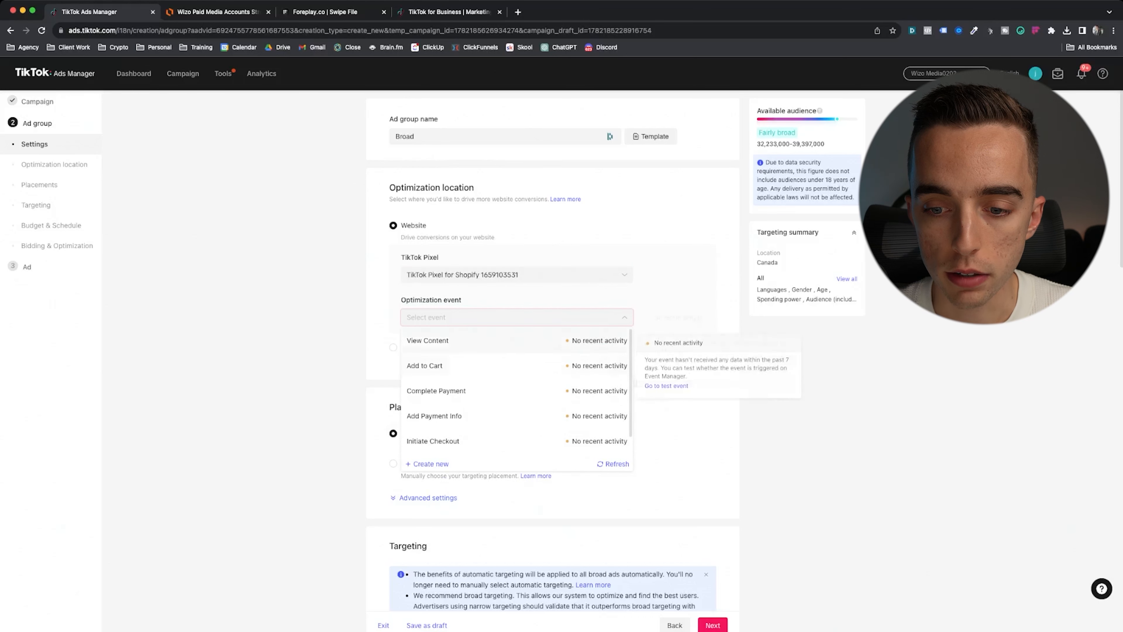
scroll(517, 384, down, 1)
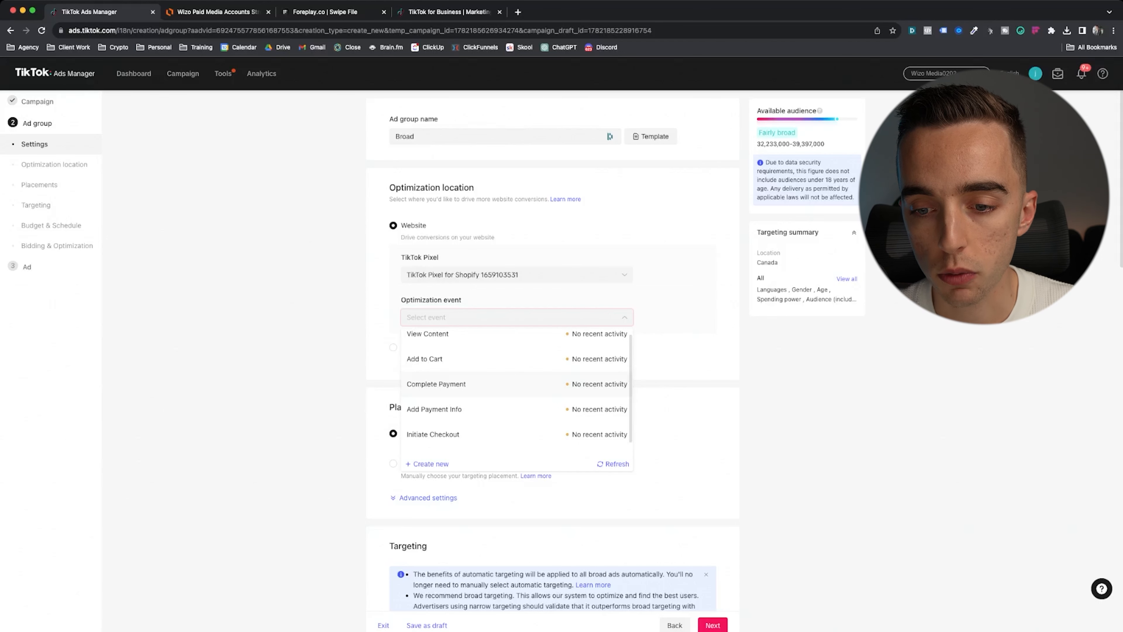
click(436, 383)
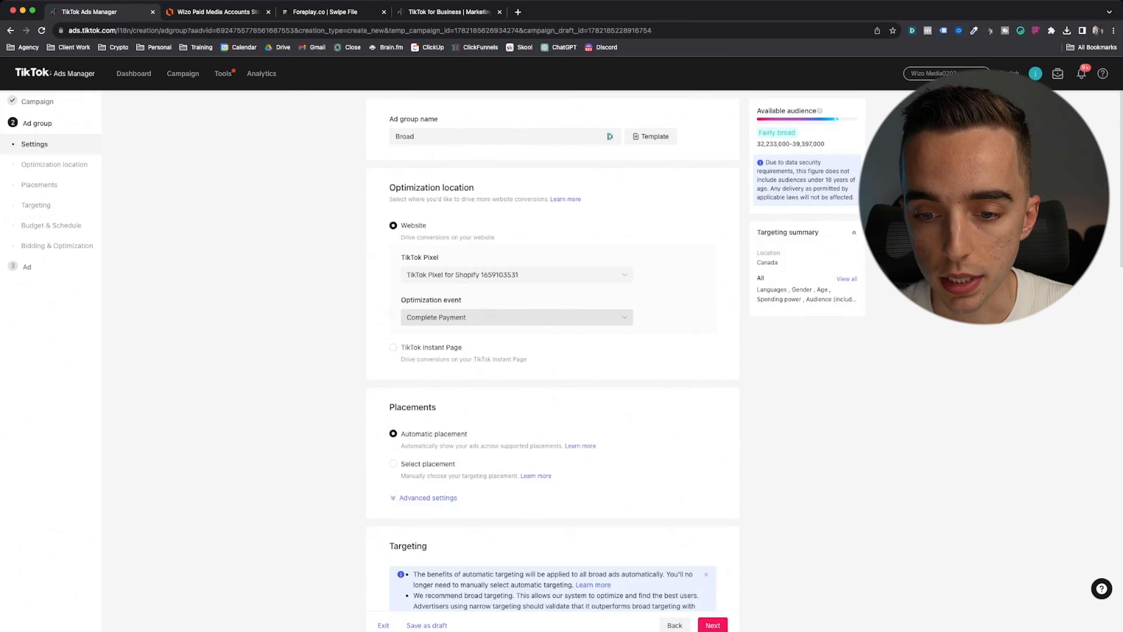
Examine the ad group's placement options and read the broad targeting recommendation above the demographics
scroll(517, 317, down, 3)
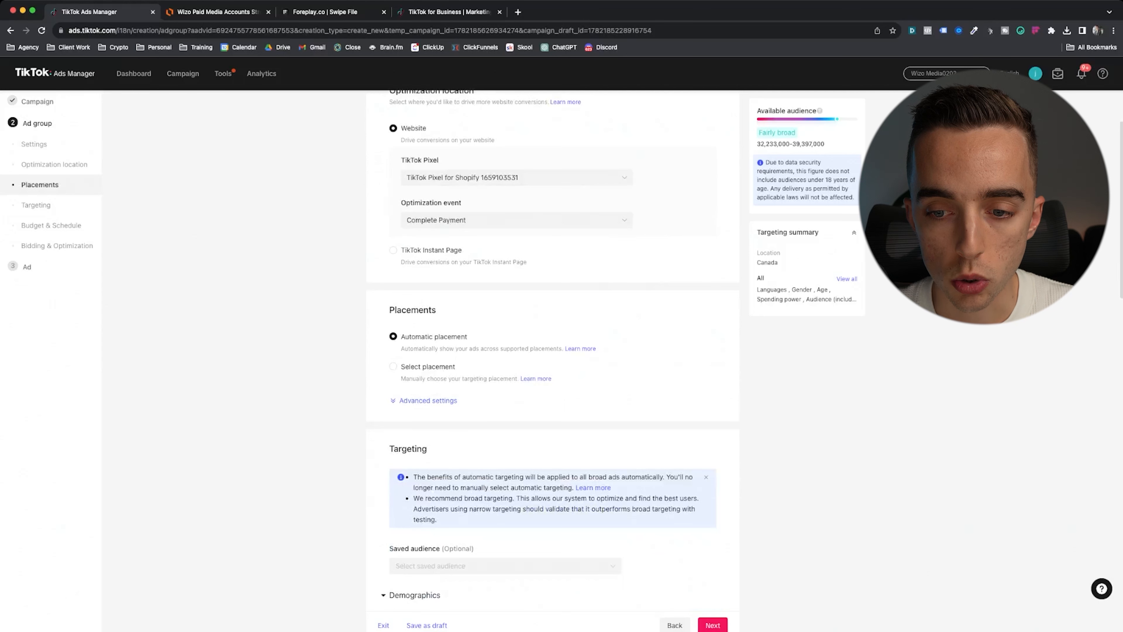
scroll(553, 354, down, 2)
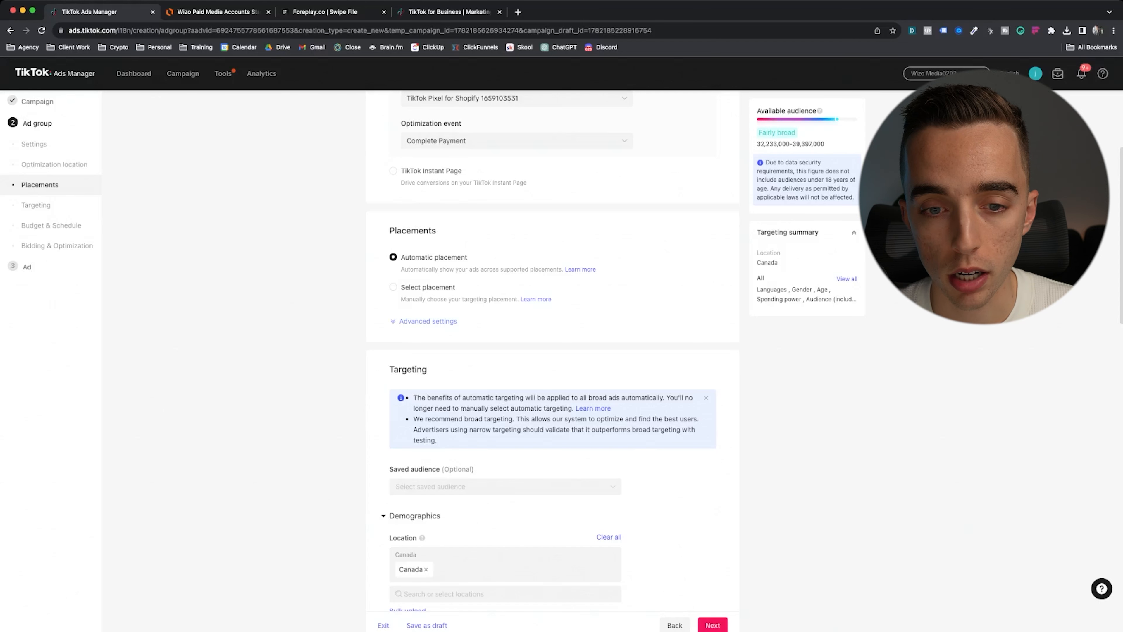
scroll(553, 354, down, 1)
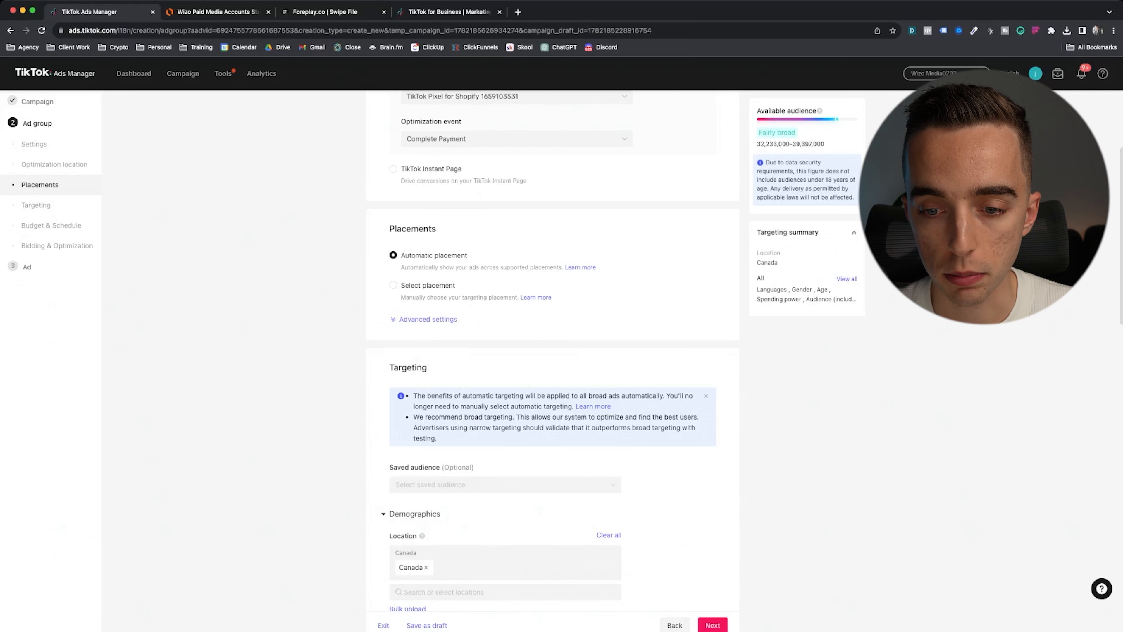
scroll(553, 354, down, 4)
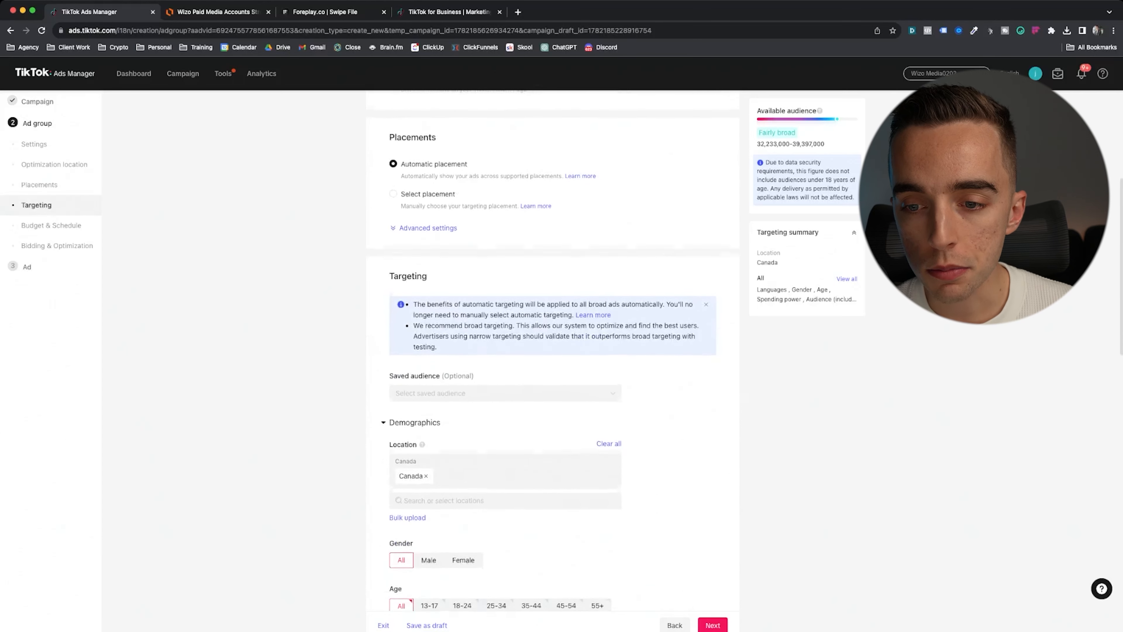
scroll(553, 354, down, 4)
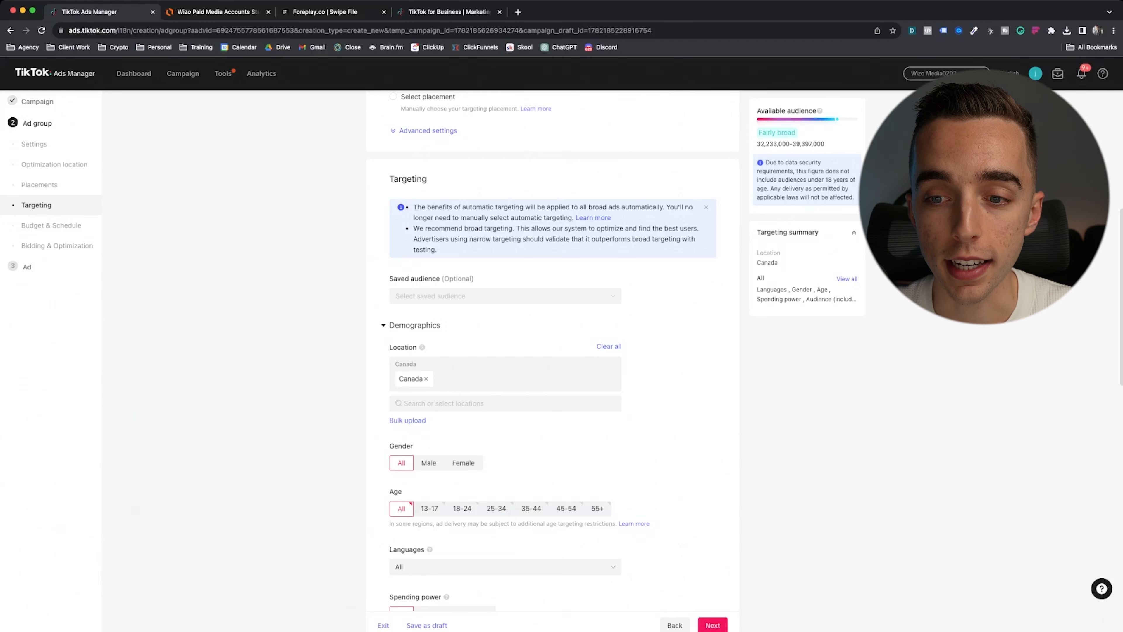
drag(515, 229, 413, 228)
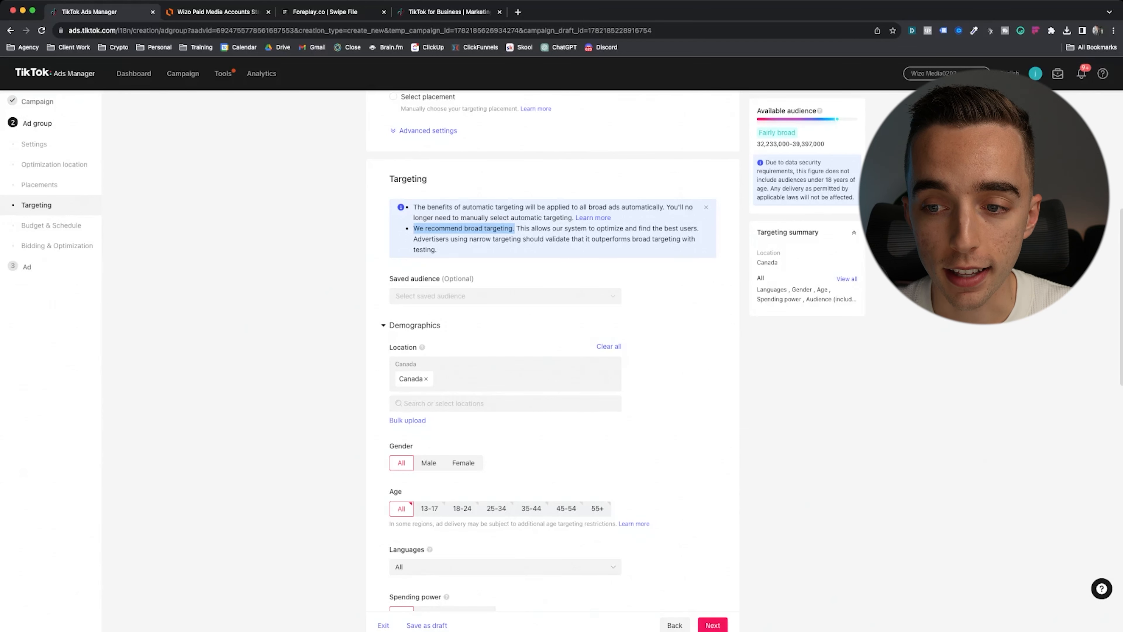
drag(516, 229, 698, 228)
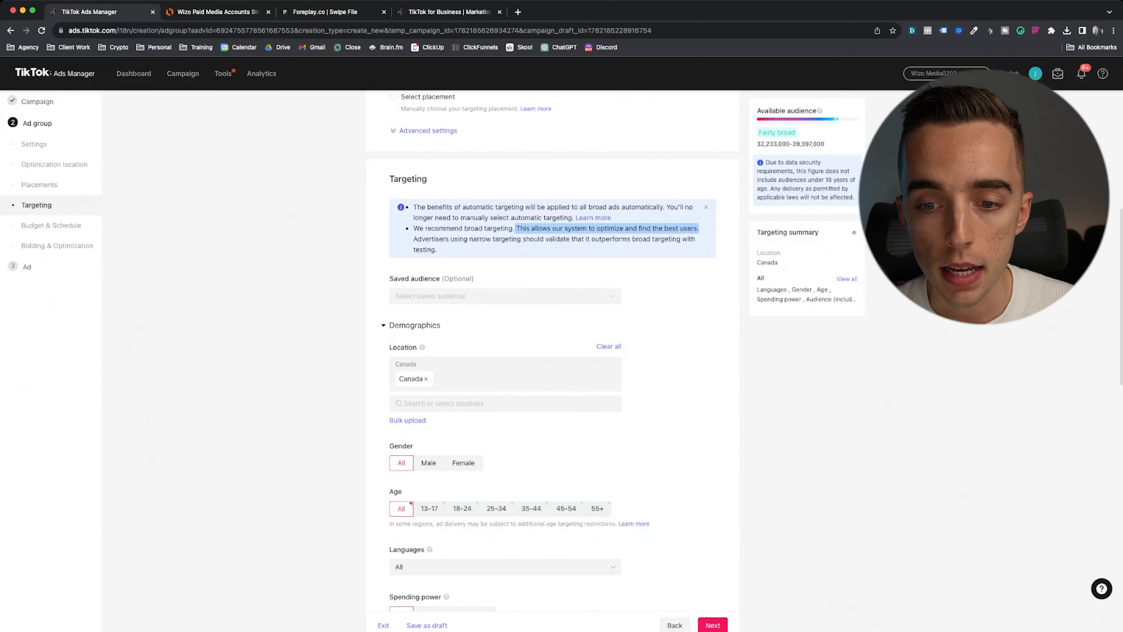
click(659, 314)
scroll(659, 314, down, 1)
Check the prospecting campaign rules in the Lucidchart account structure diagram and return to TikTok Ads Manager
click(217, 11)
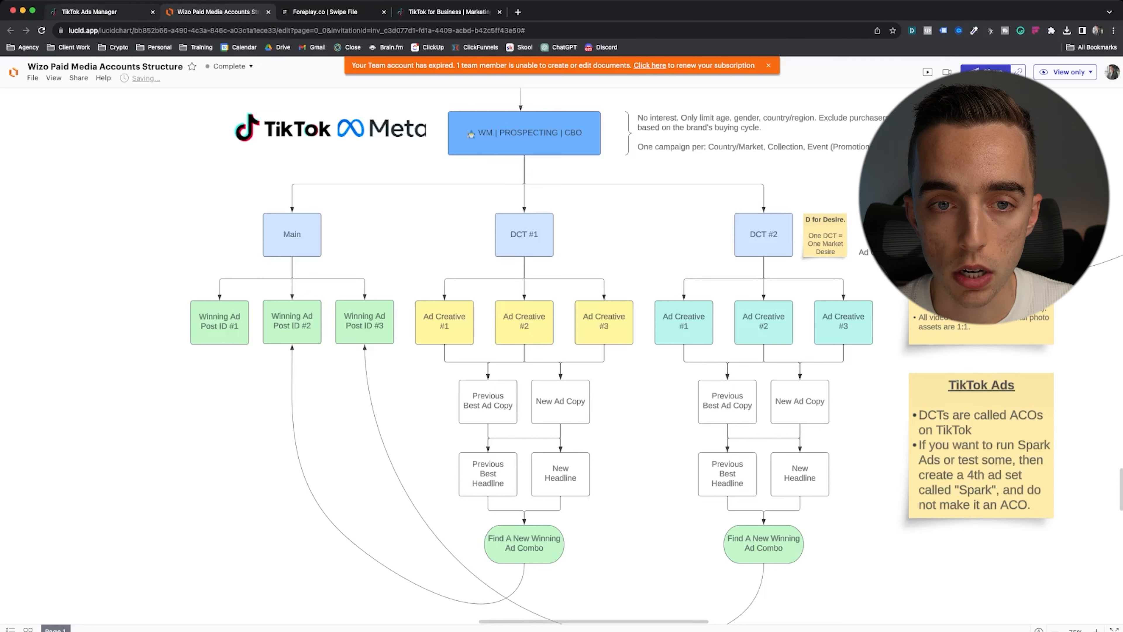
click(102, 11)
Add United States to the ad group's targeted locations alongside Canada
scroll(504, 283, down, 2)
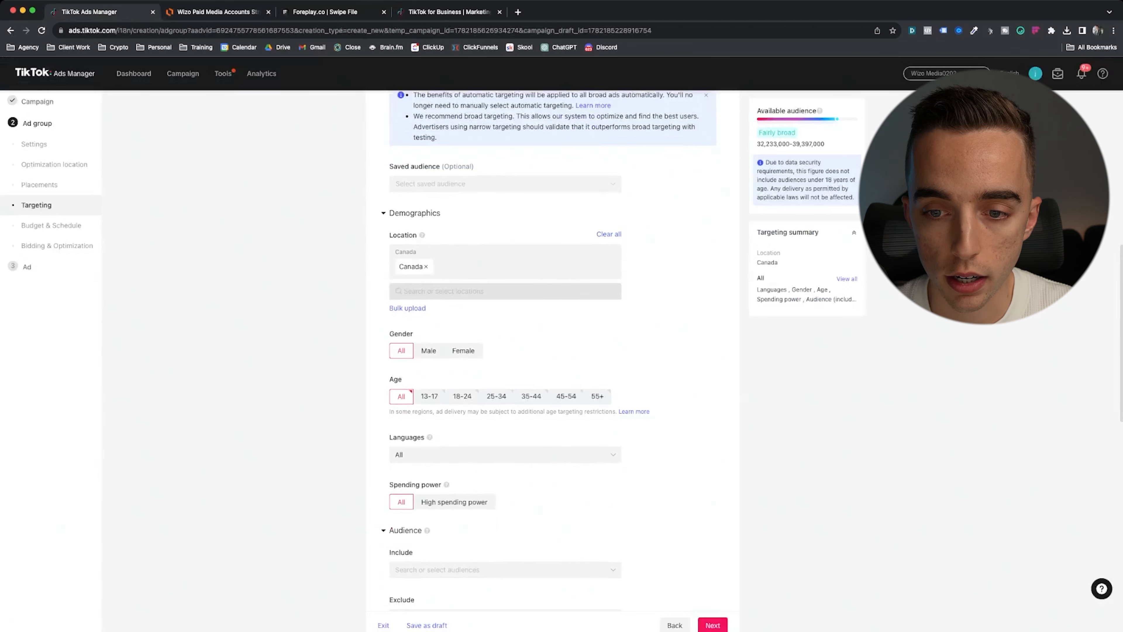
click(486, 291)
text(united state)
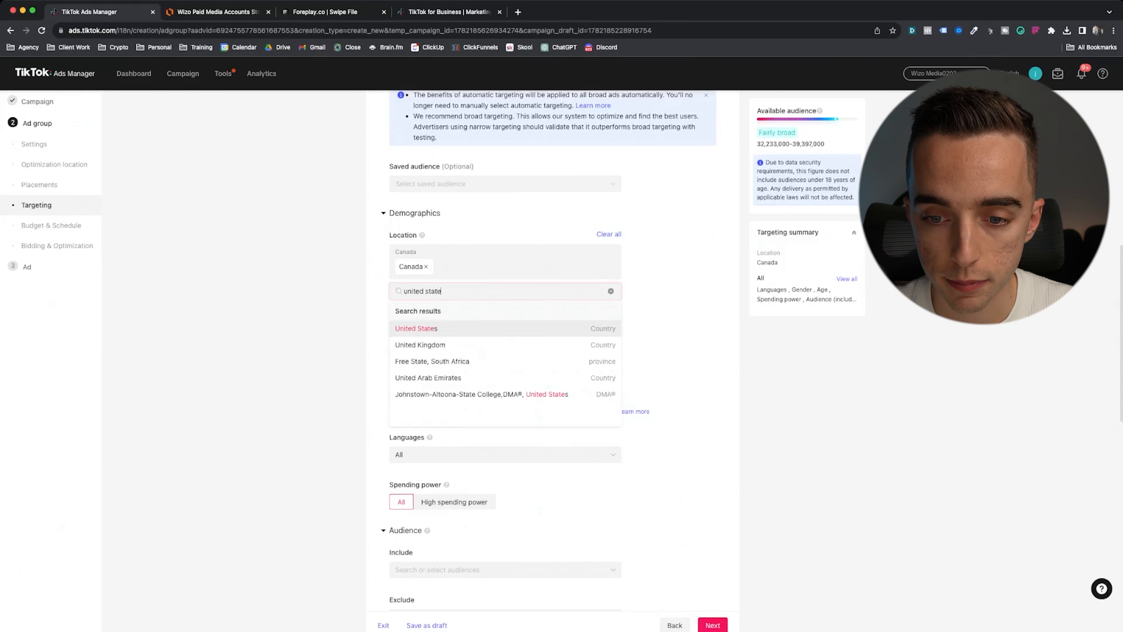
click(442, 328)
click(681, 328)
Limit the audience to males in the age ranges 13-17, 18-24, 25-34 and 35-44
scroll(680, 328, down, 2)
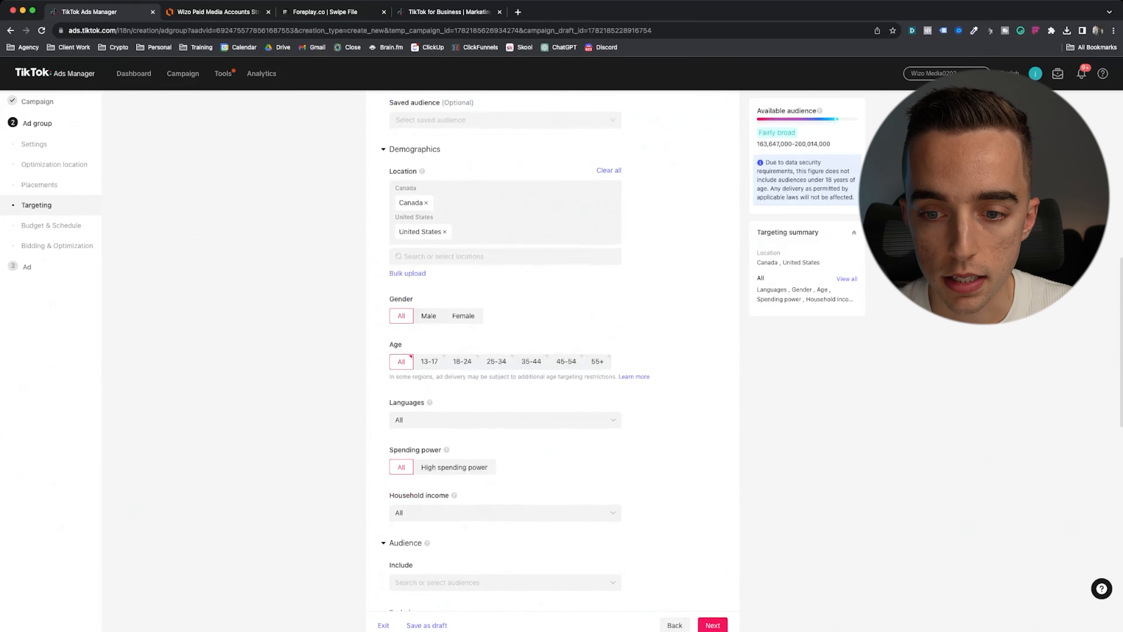
click(428, 315)
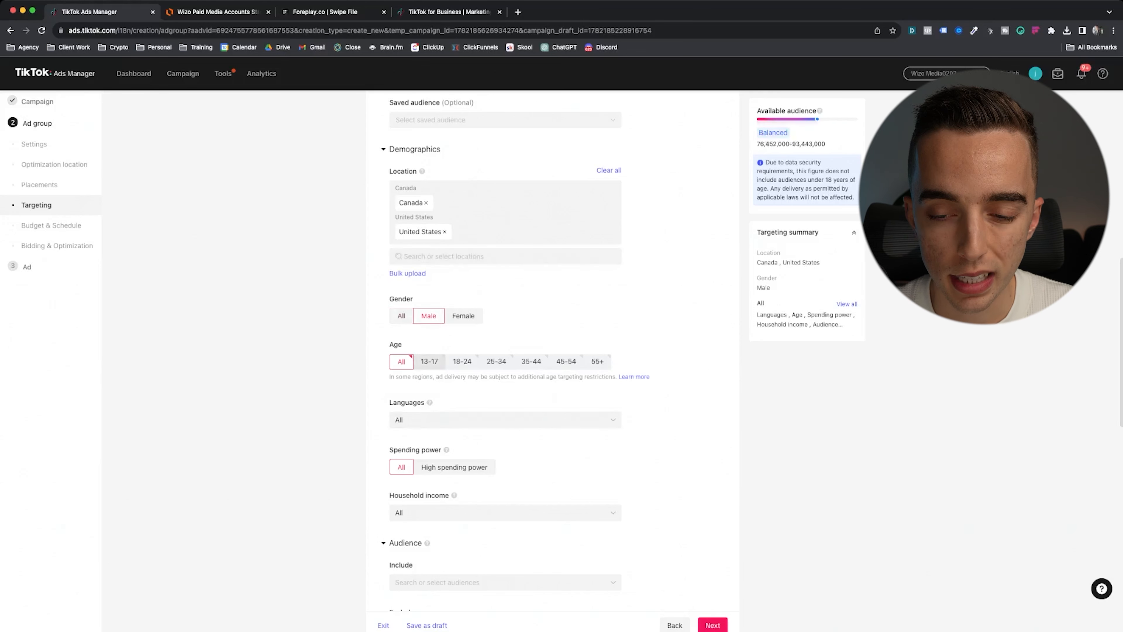
click(429, 360)
click(462, 361)
click(496, 361)
click(532, 361)
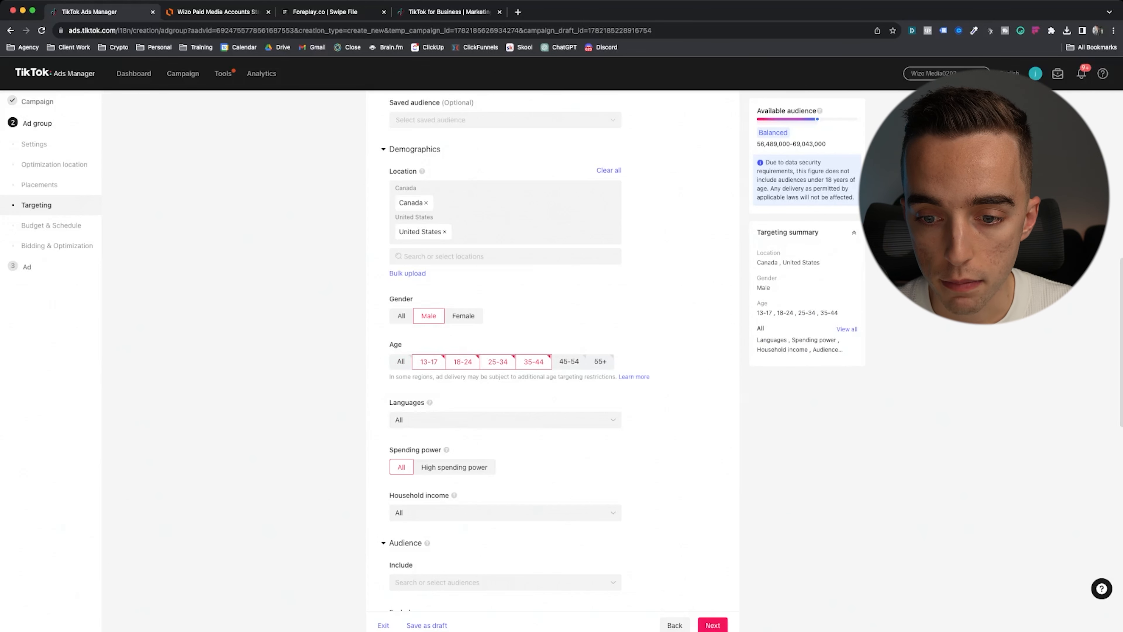
Restrict the targeted languages to English
scroll(505, 405, down, 1)
click(505, 403)
click(505, 423)
text(e)
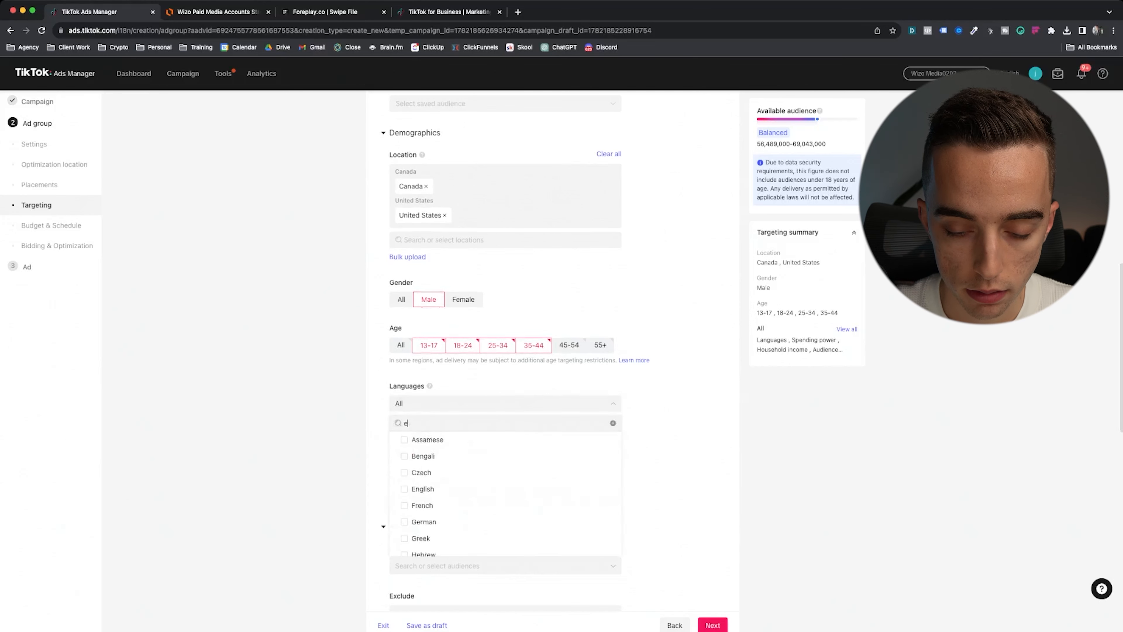
text(ngli)
click(422, 440)
click(681, 432)
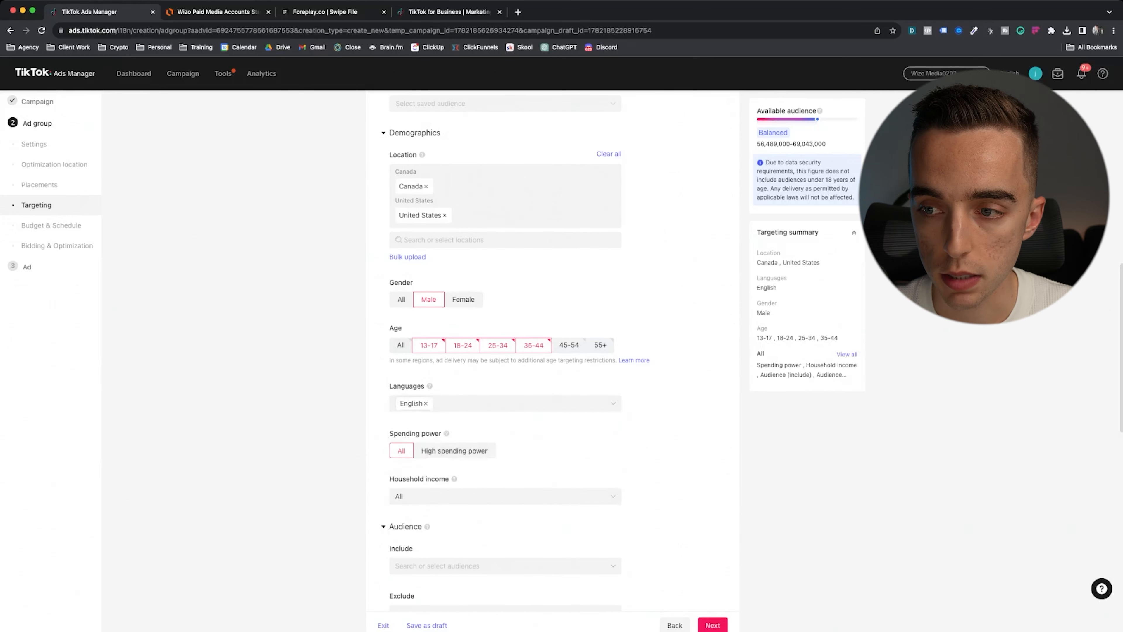
Review the spending power, household income, audience, interest and placement options, and the budget and schedule section
scroll(504, 354, down, 2)
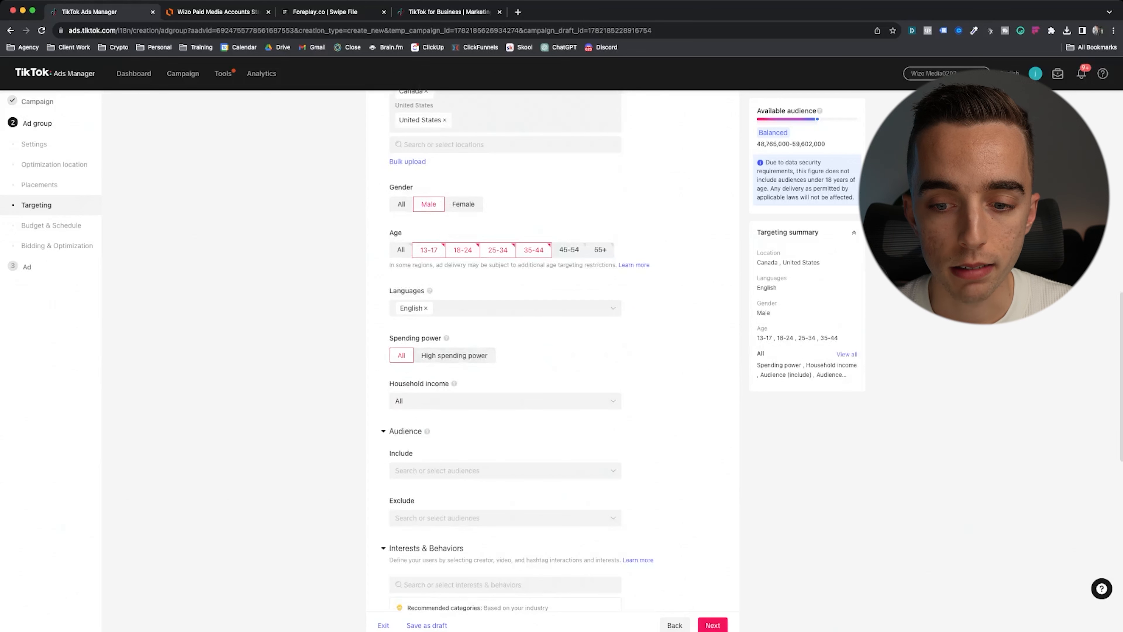
scroll(504, 354, down, 2)
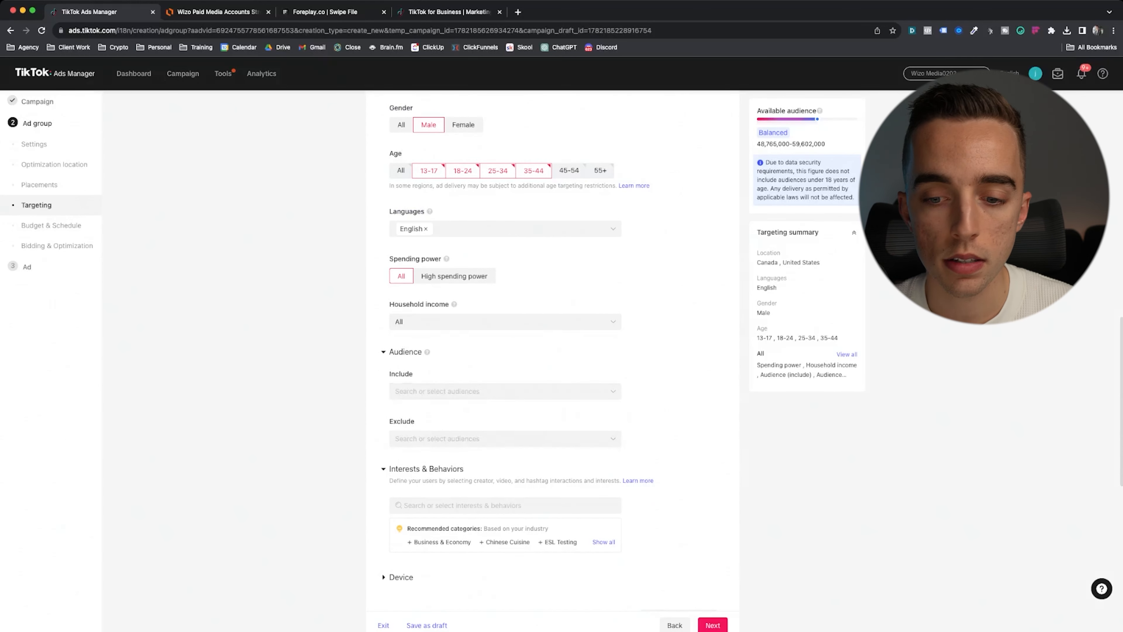
scroll(505, 354, down, 1)
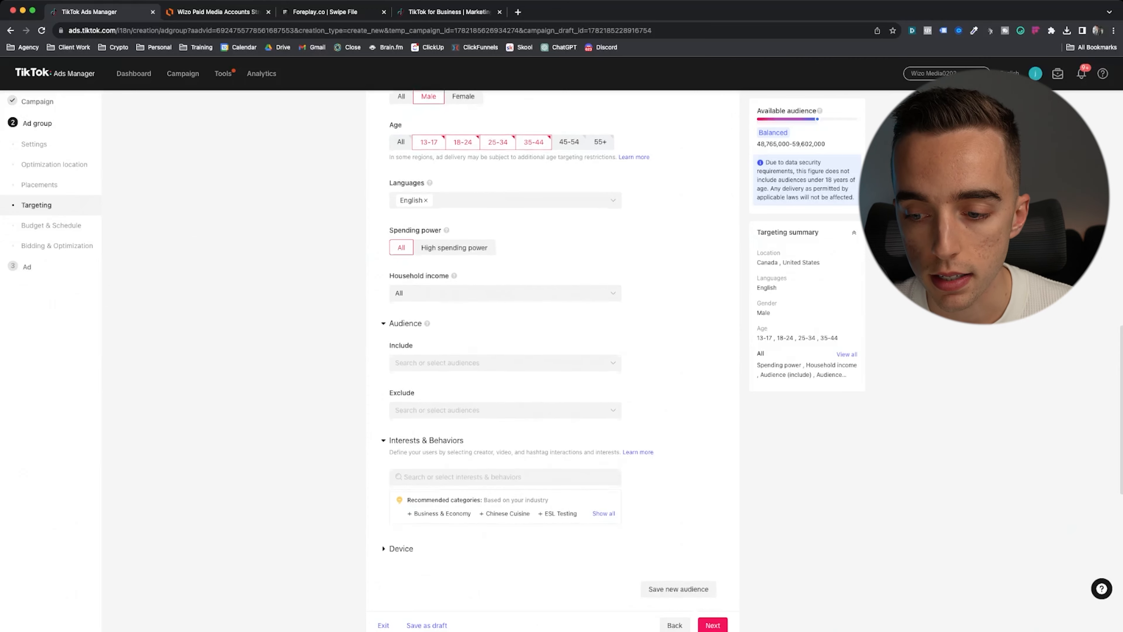
scroll(505, 354, up, 5)
scroll(553, 353, up, 10)
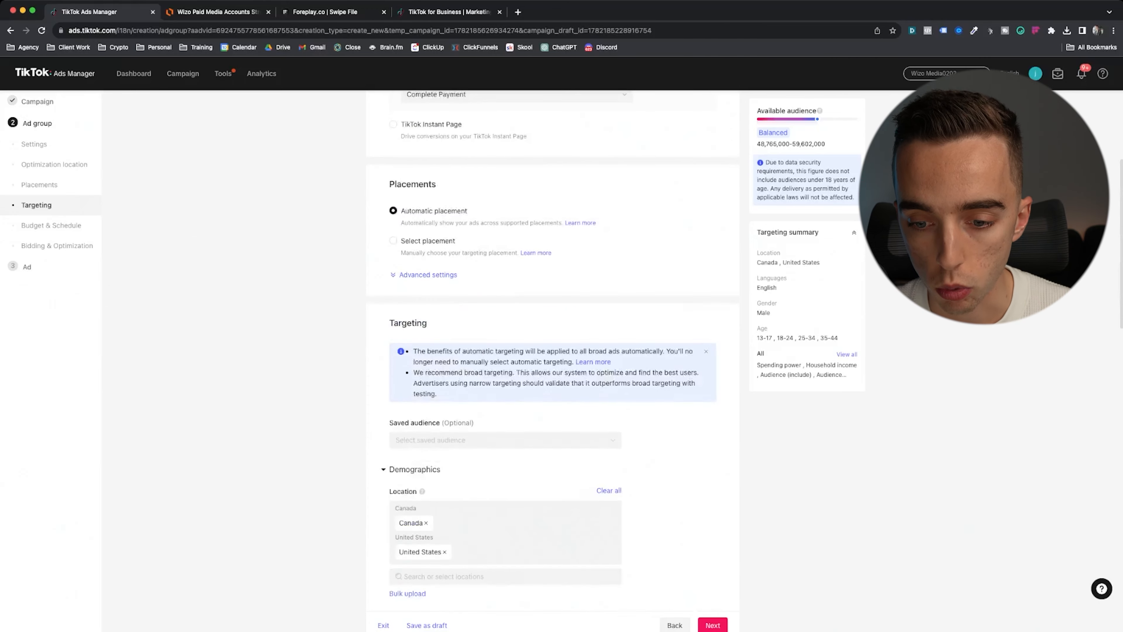
scroll(553, 350, down, 3)
scroll(553, 354, down, 20)
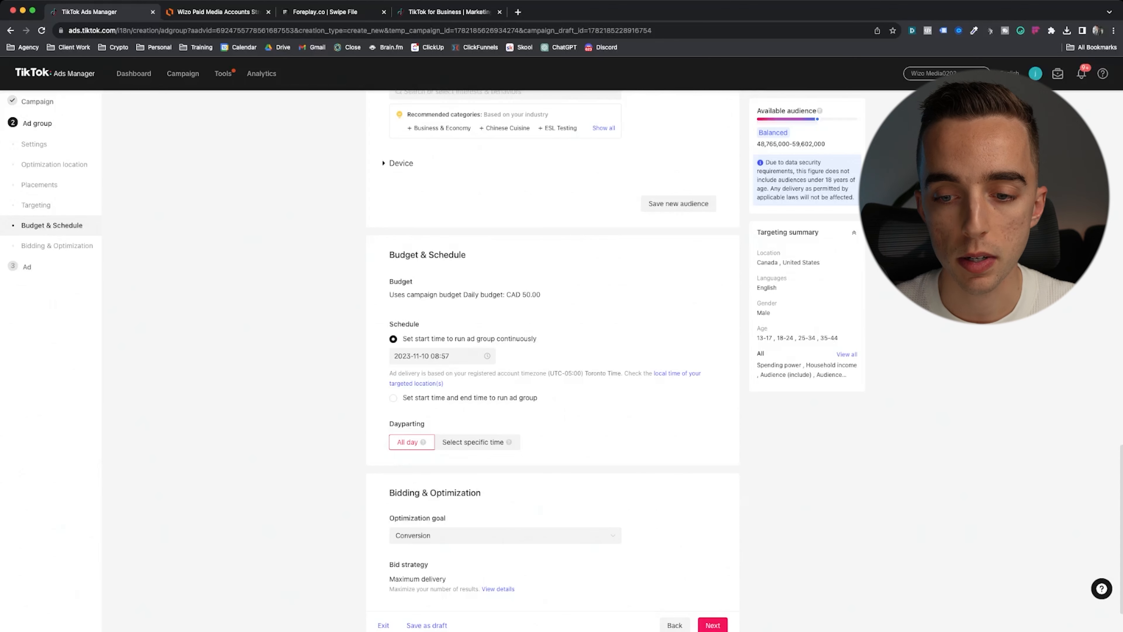
Choose Conversion as the ad group's optimization goal in the bidding settings
scroll(553, 347, down, 4)
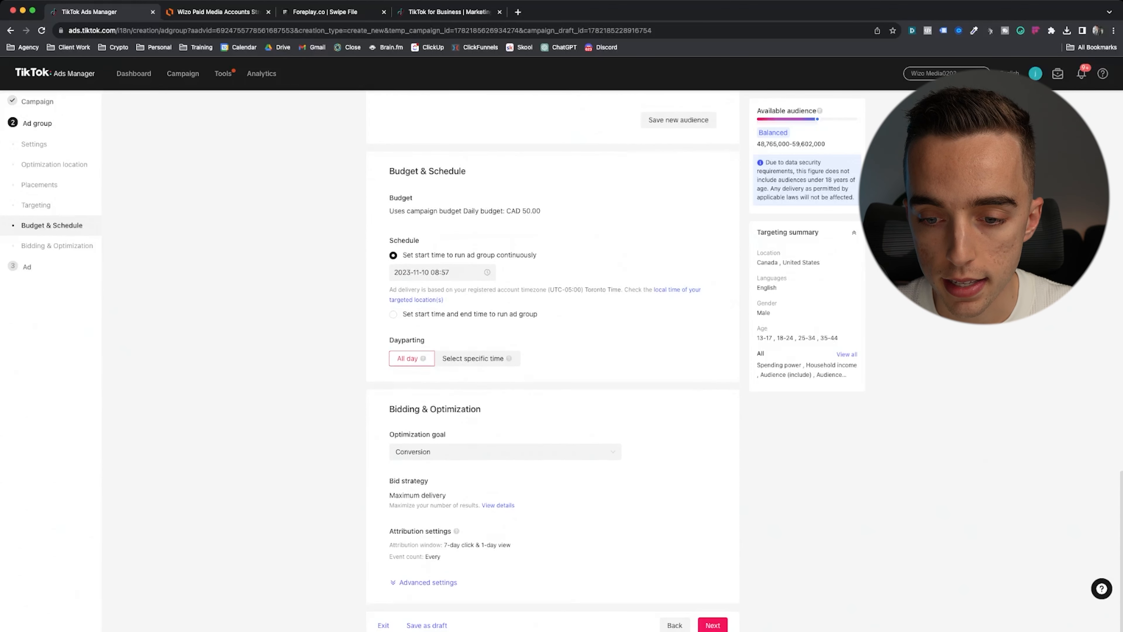
click(505, 452)
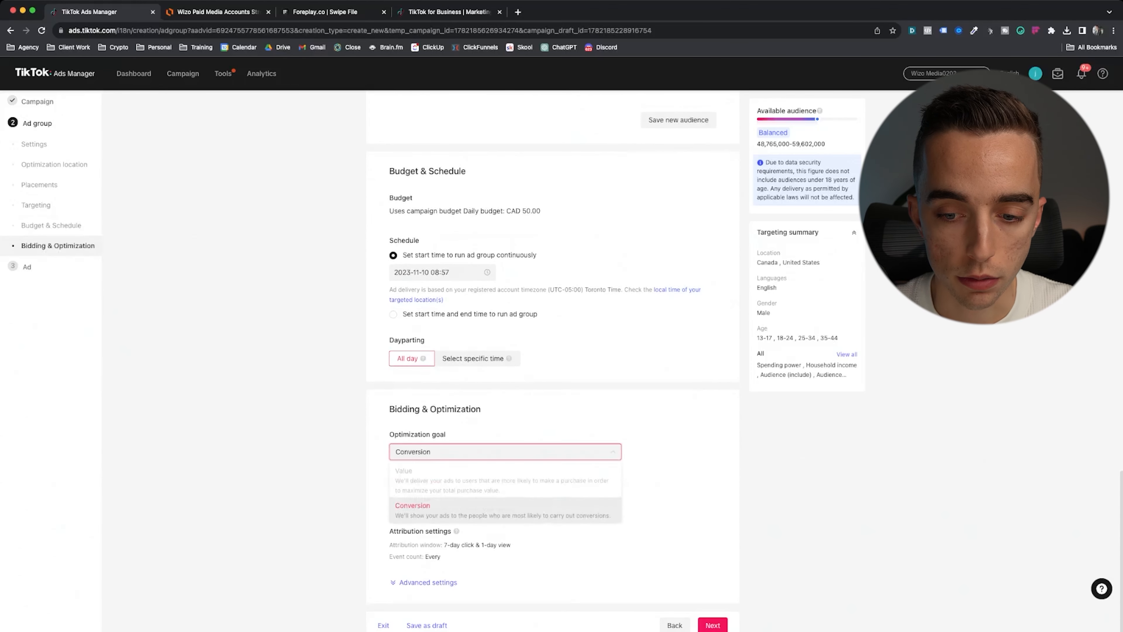
click(505, 510)
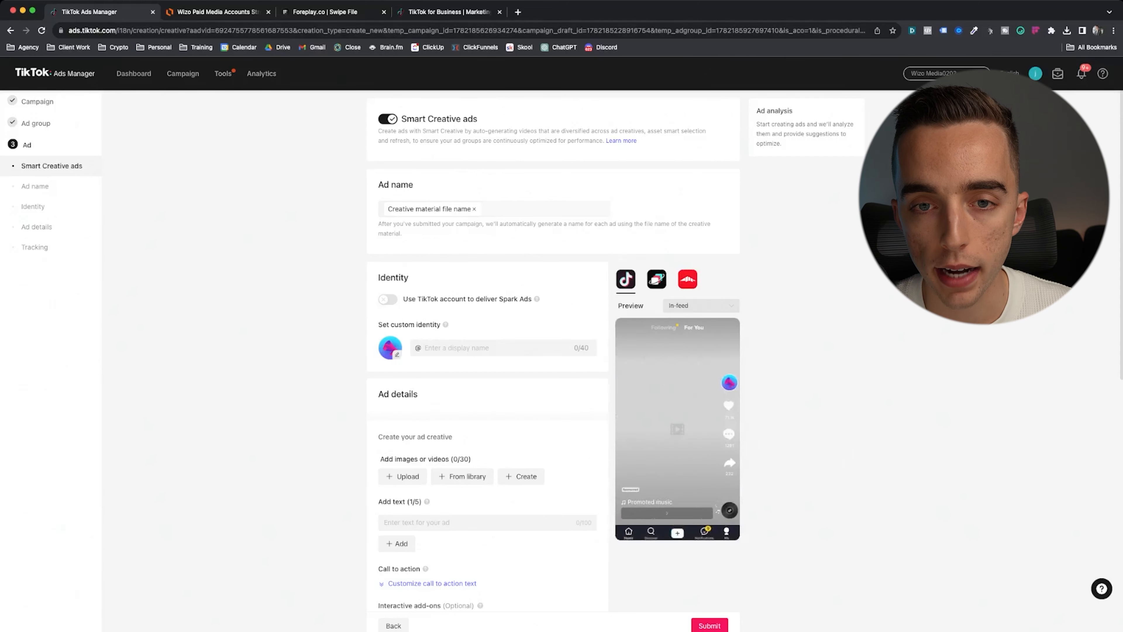
Switch to the Lucidchart account structure diagram and examine the Main and DCT ad sets and the TikTok Ads notes
click(217, 12)
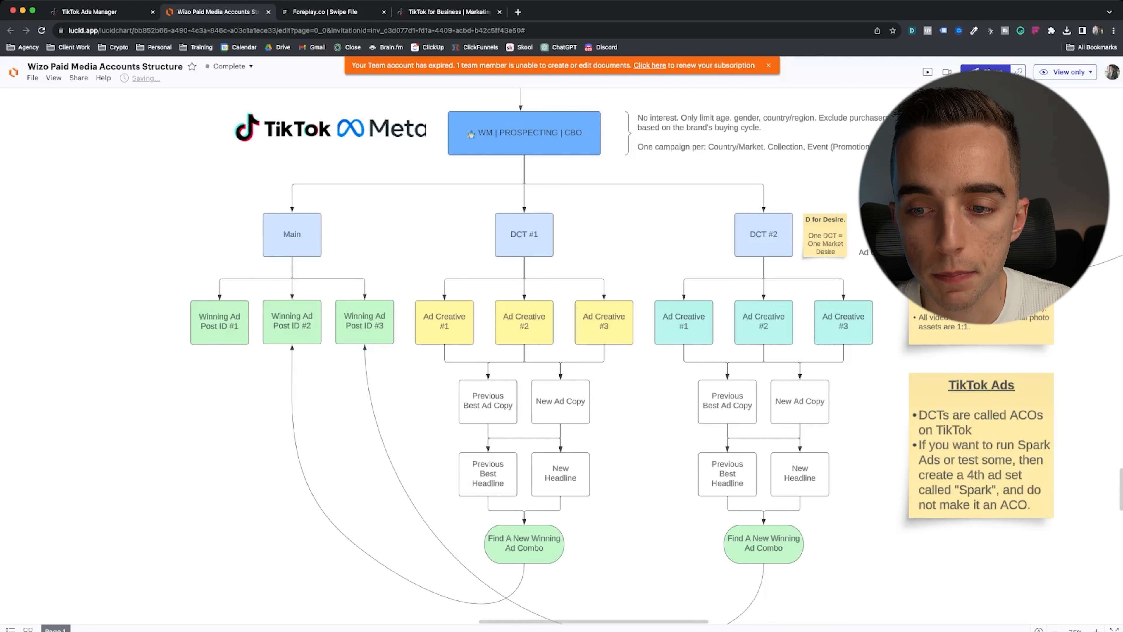
scroll(562, 354, right, 2)
scroll(562, 354, down, 1)
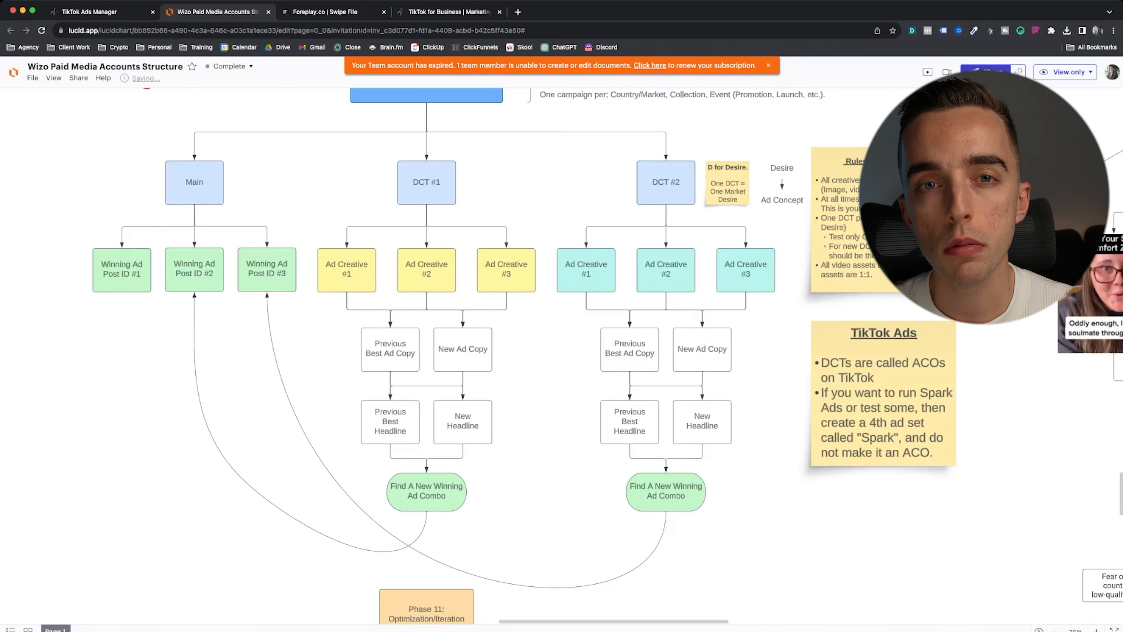
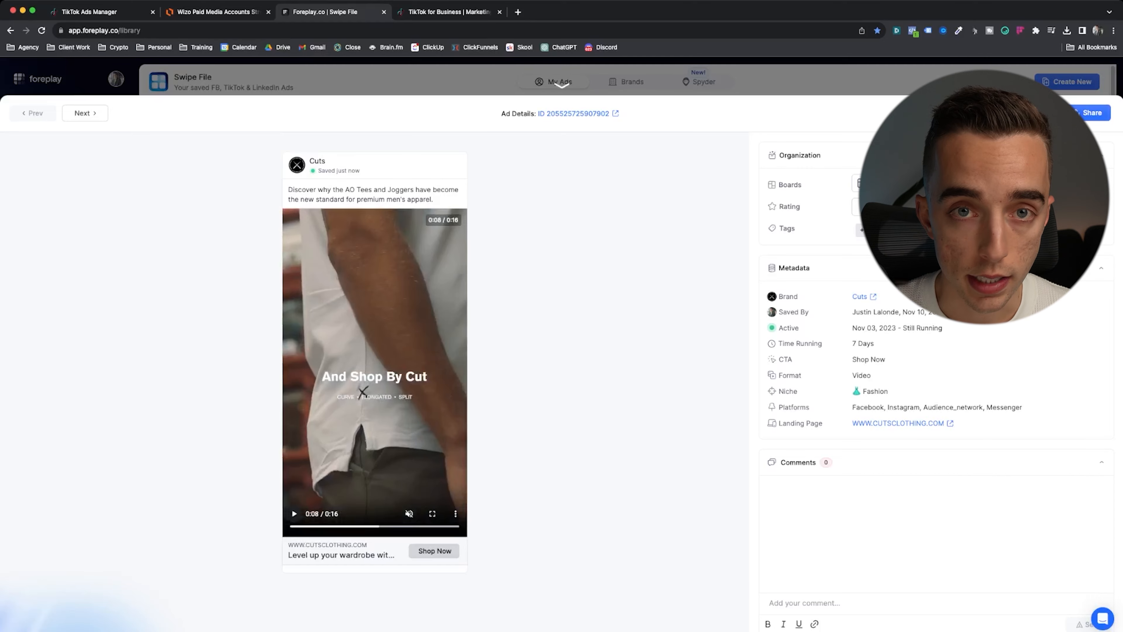
Play through part of the Cuts video ad in the Foreplay swipe file to examine its scenes
key(space)
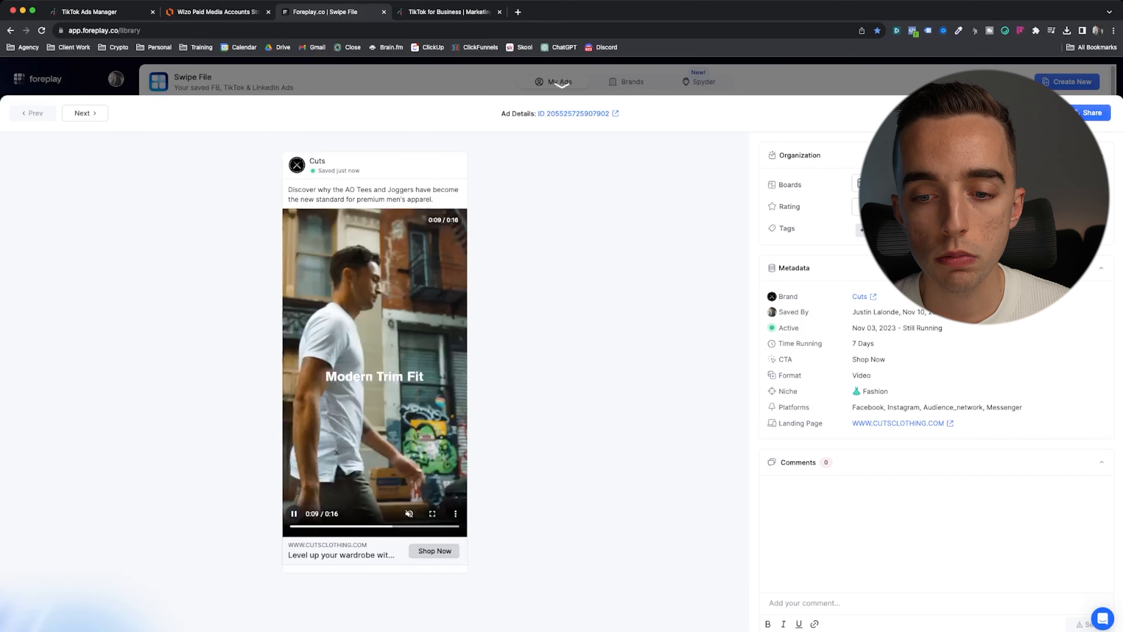
key(space)
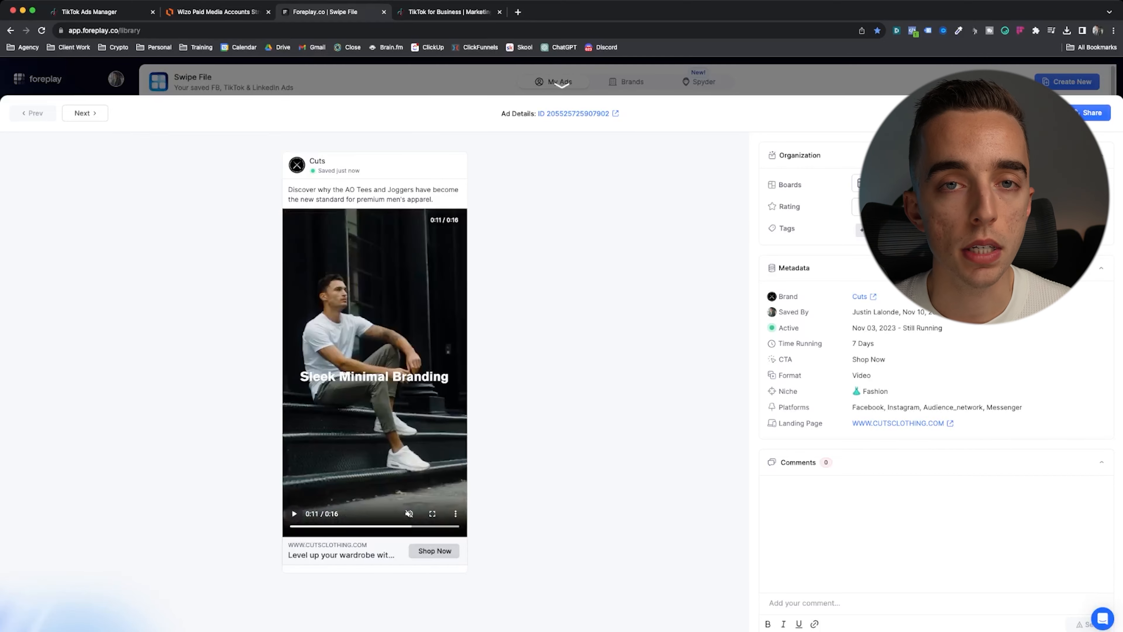
click(292, 526)
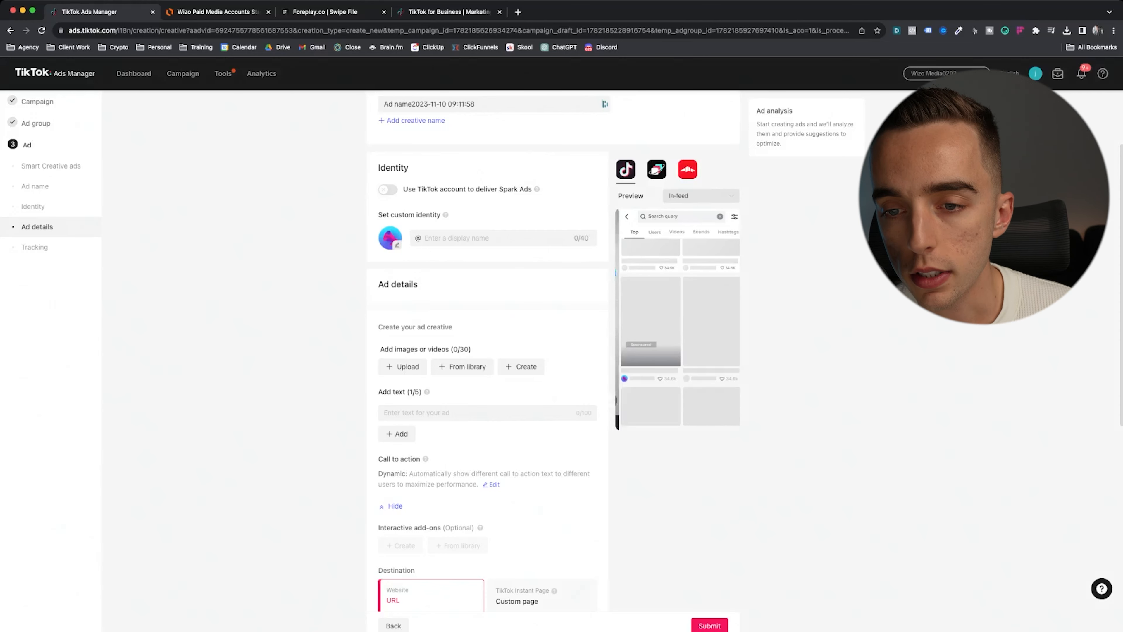
Search Google for "cuts clothing" in a new browser tab and show the image results
scroll(552, 354, up, 2)
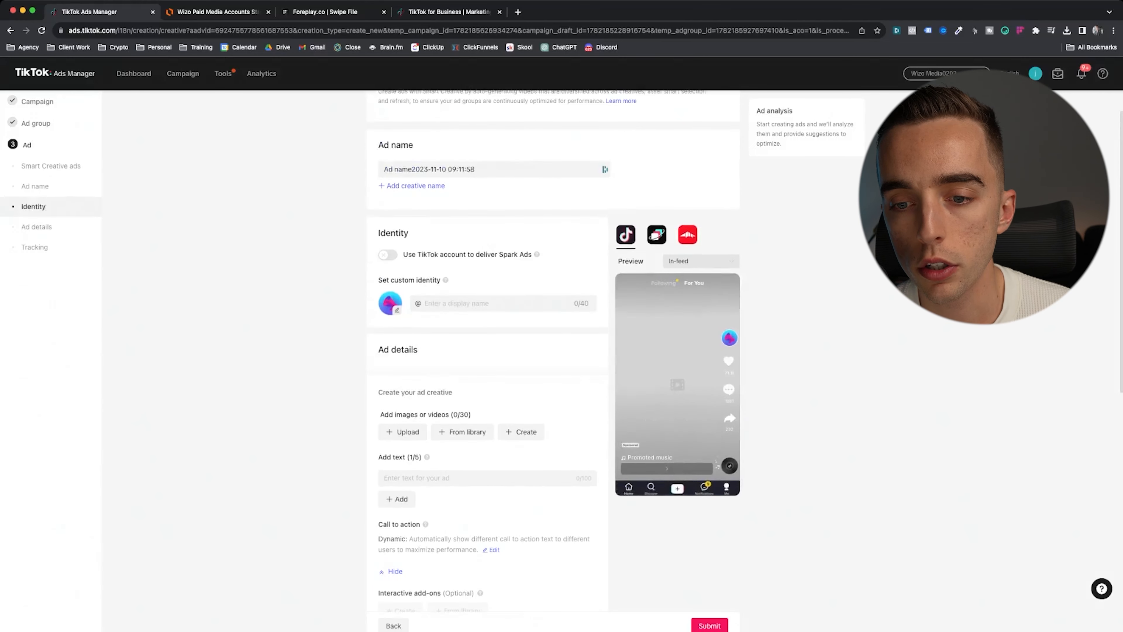
scroll(552, 354, up, 1)
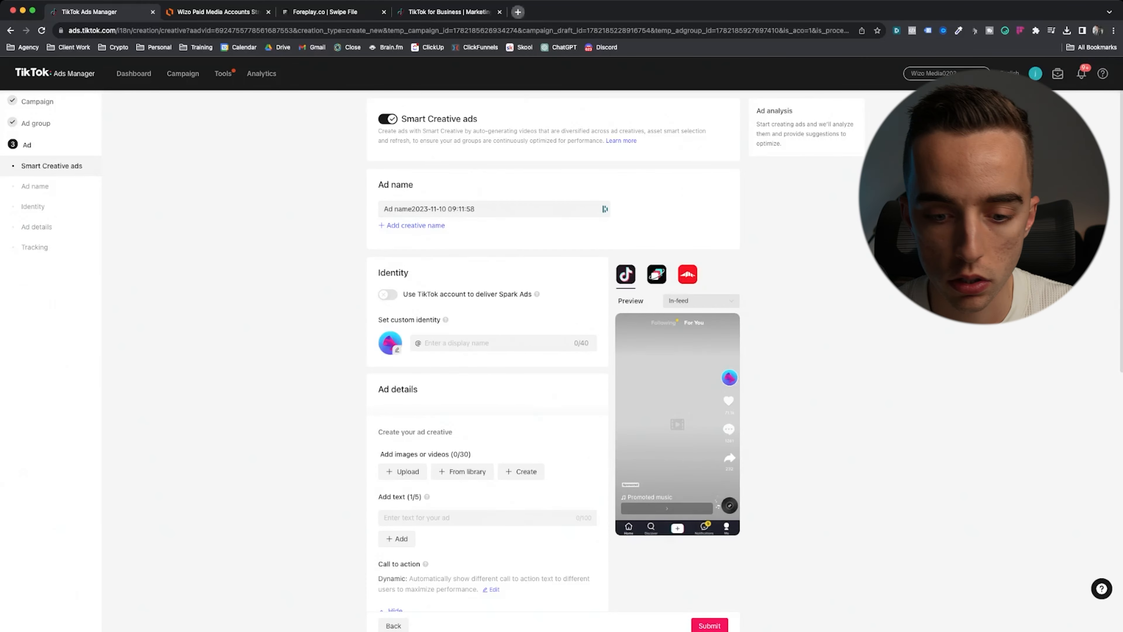
click(518, 12)
text(cuts clothing)
key(Return)
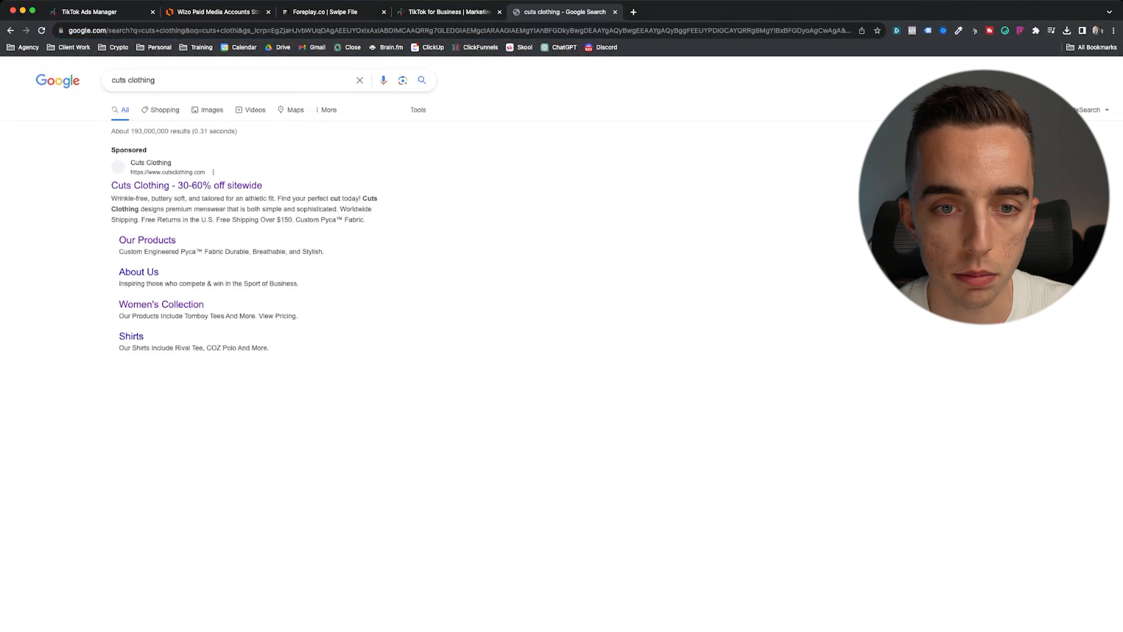
click(213, 108)
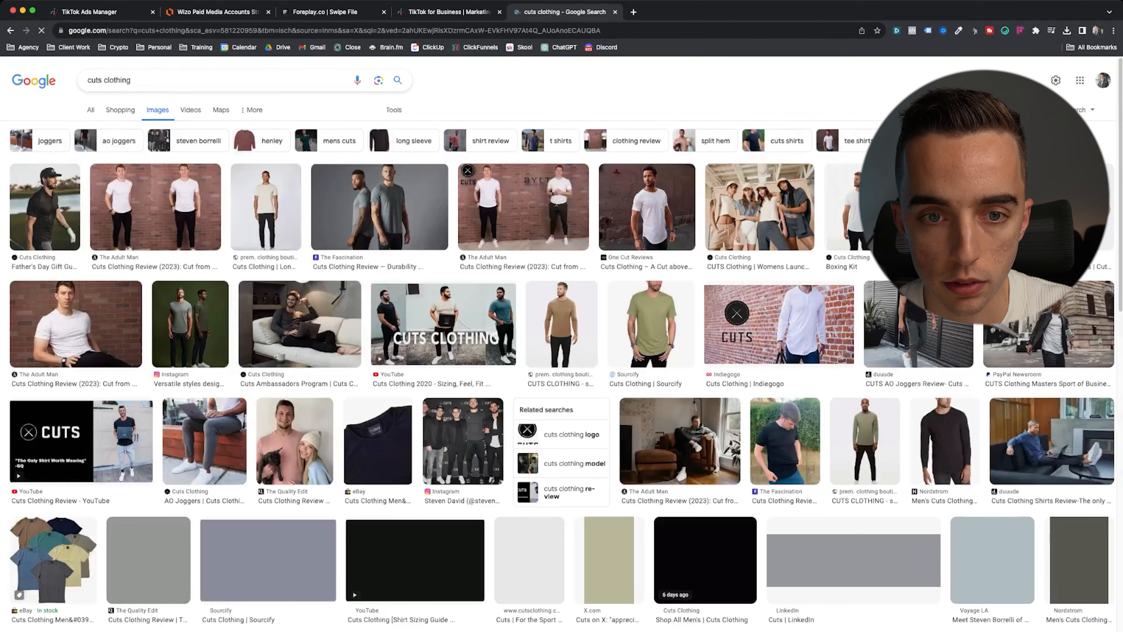
Refine the image search to "cuts clothing logo" and open the round Cuts logo from X.com
click(153, 80)
text(logo)
key(Return)
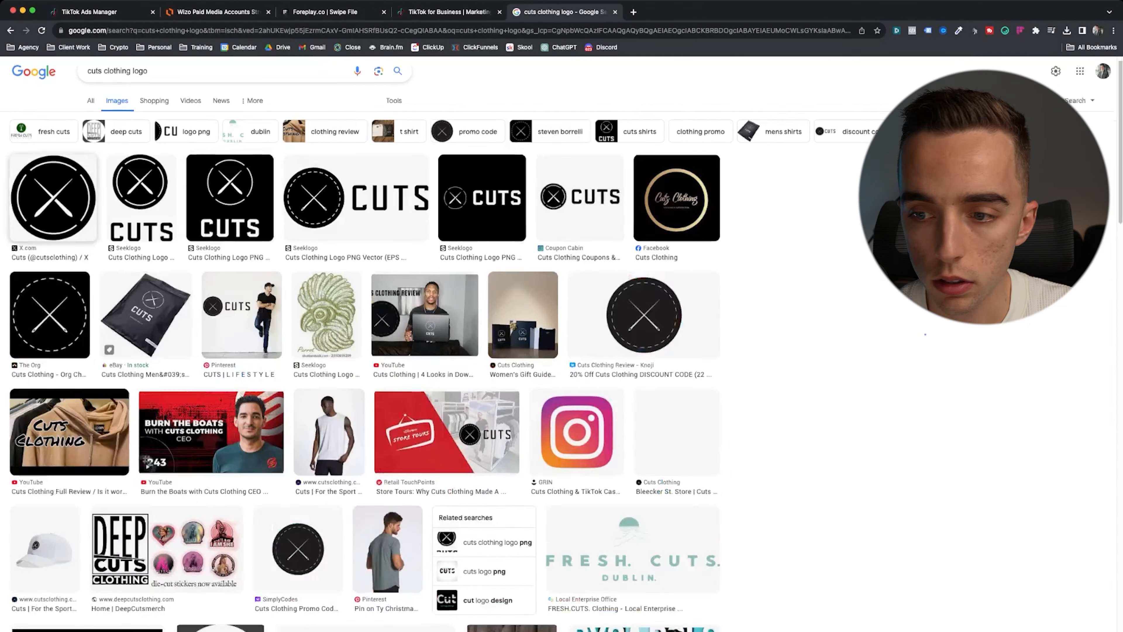
click(53, 198)
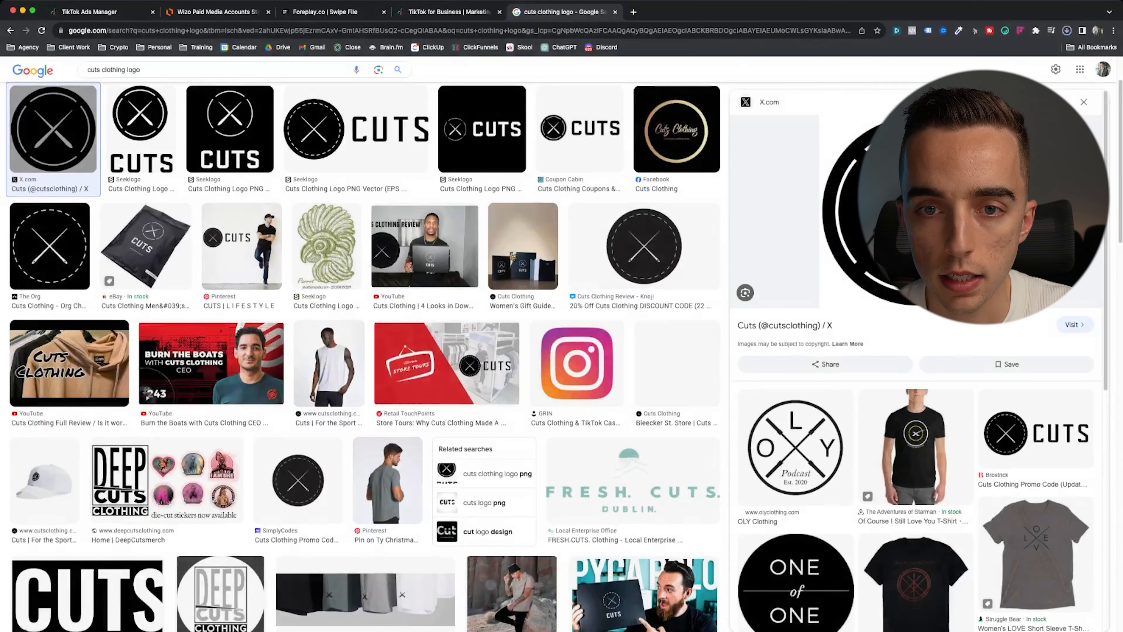
Back in TikTok Ads Manager, set the Cuts logo as the custom identity image and enter CutsClothing as the display name
key(ctrl+Tab)
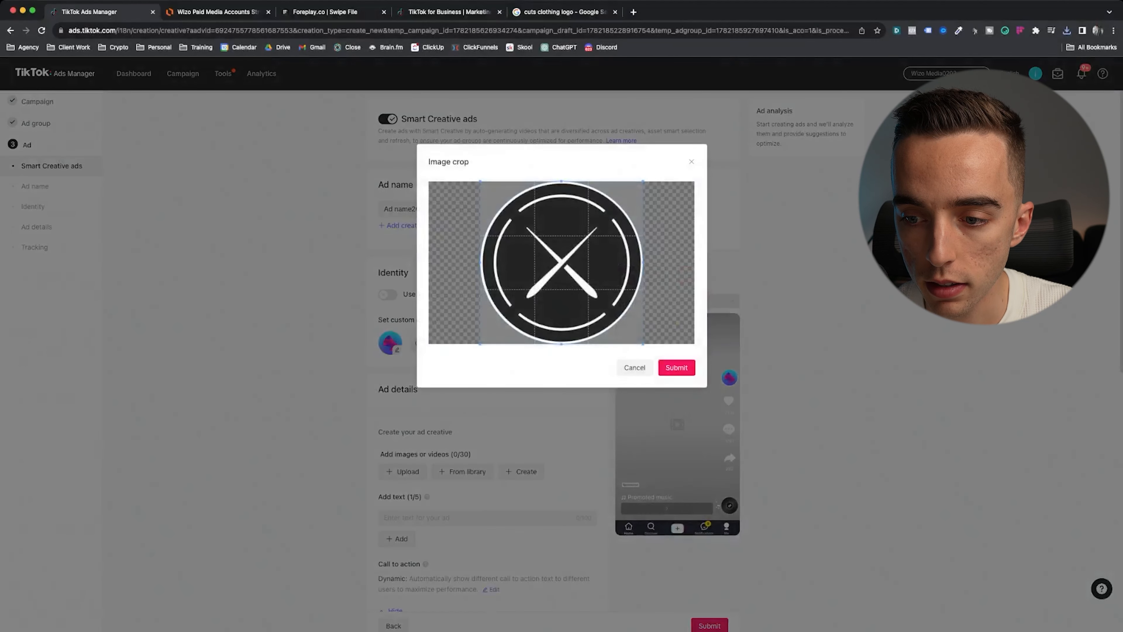
click(676, 367)
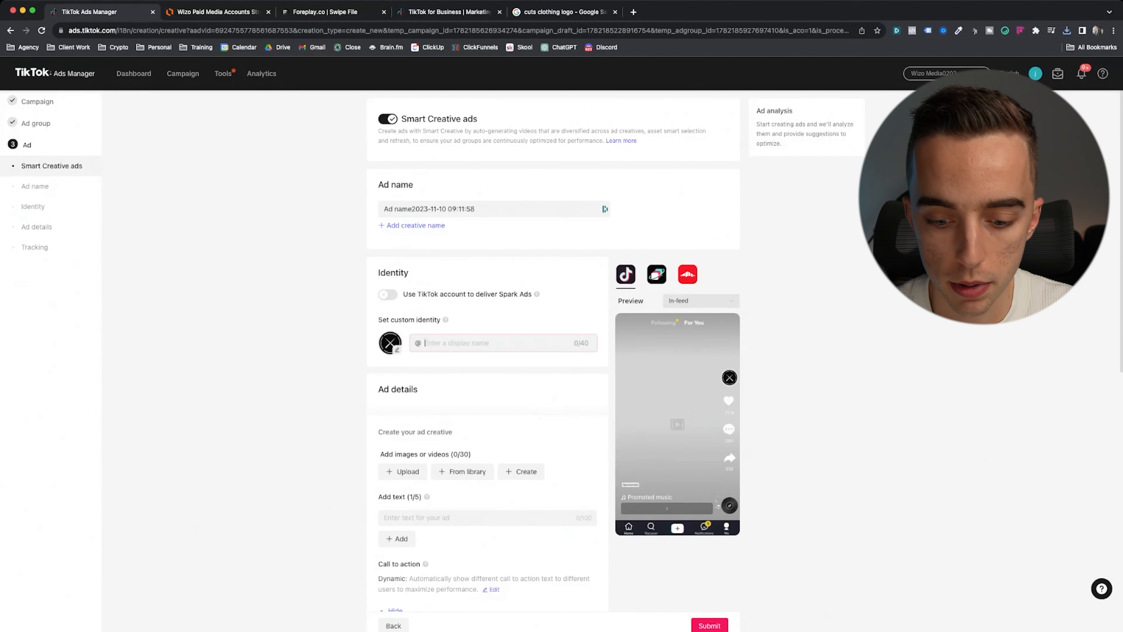
text(CutsClothing)
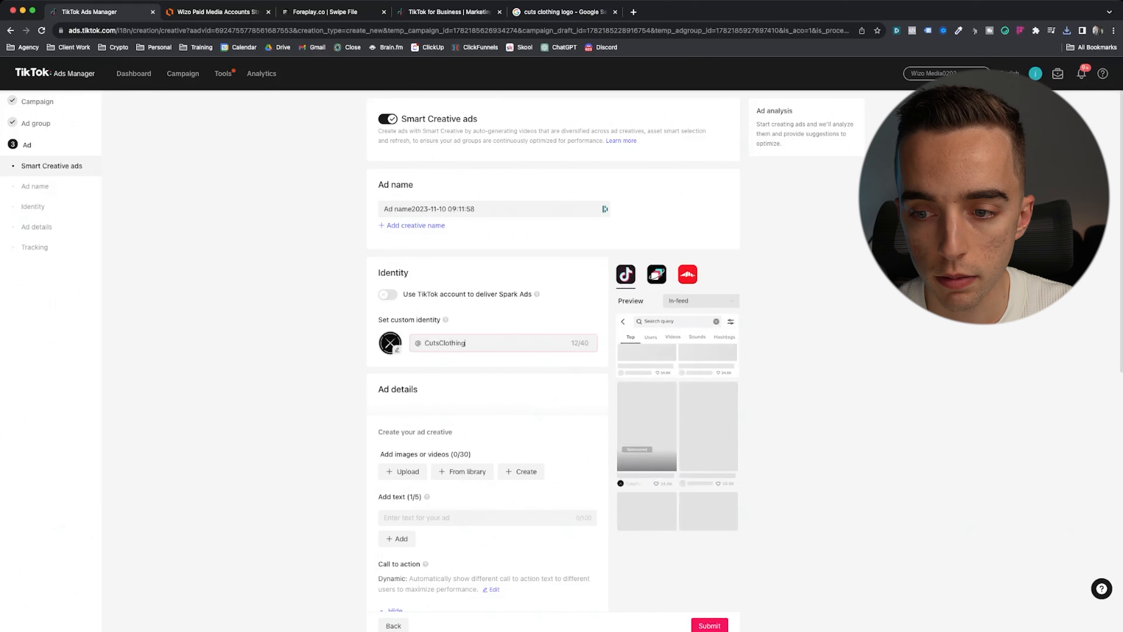
Upload the videos AOtee.mp4, v2ad.mp4 and v3.mp4 as the ad creatives
scroll(442, 389, down, 3)
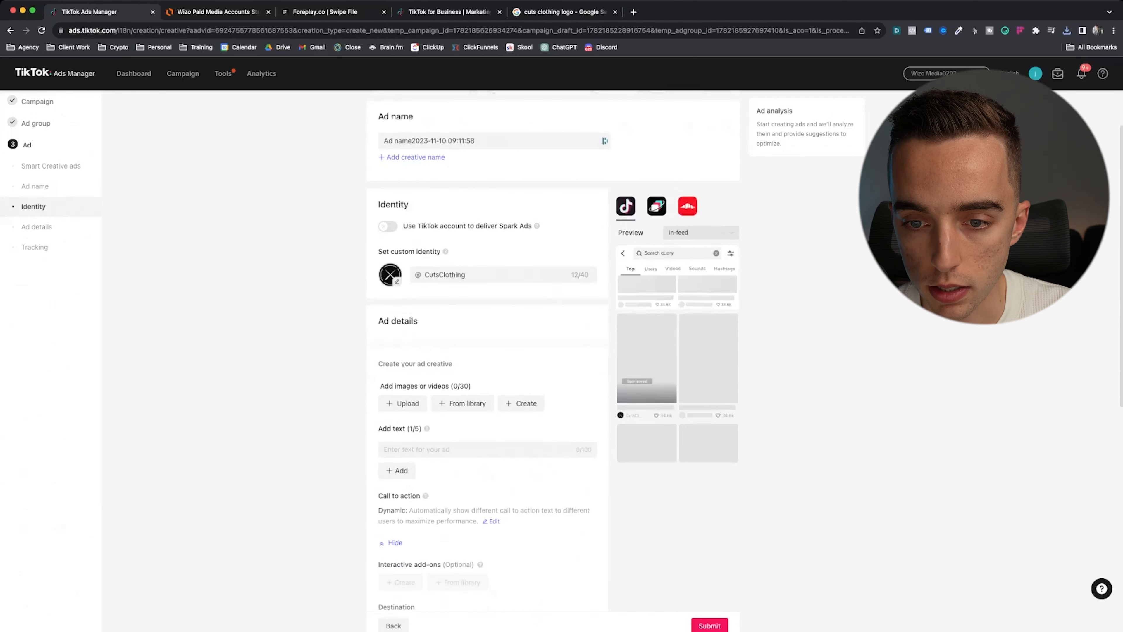
scroll(462, 387, down, 1)
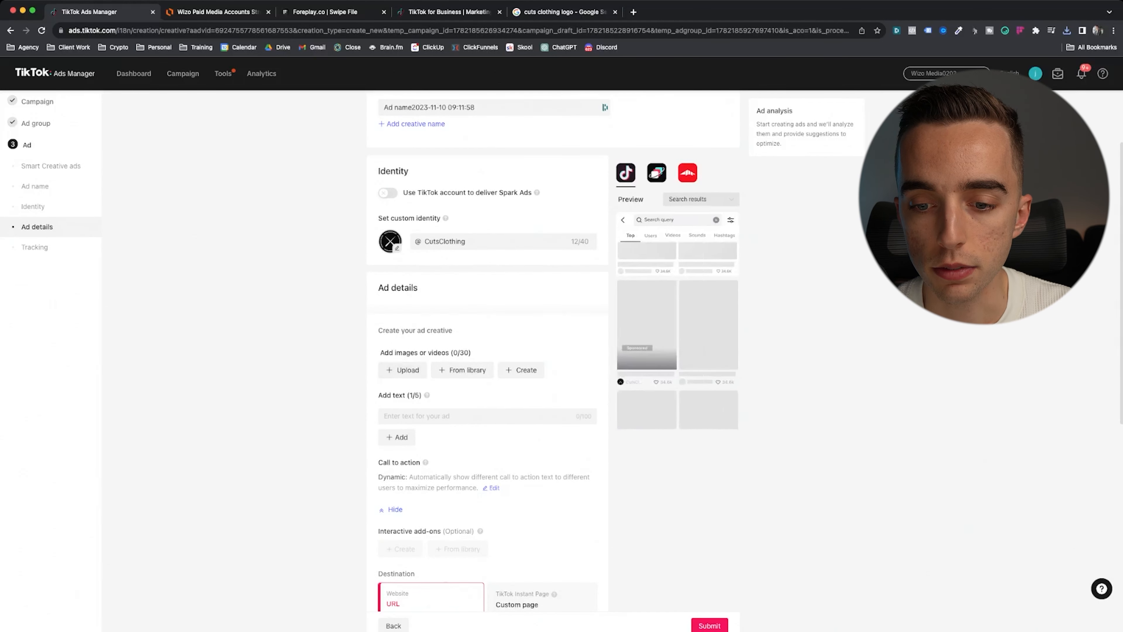
click(402, 371)
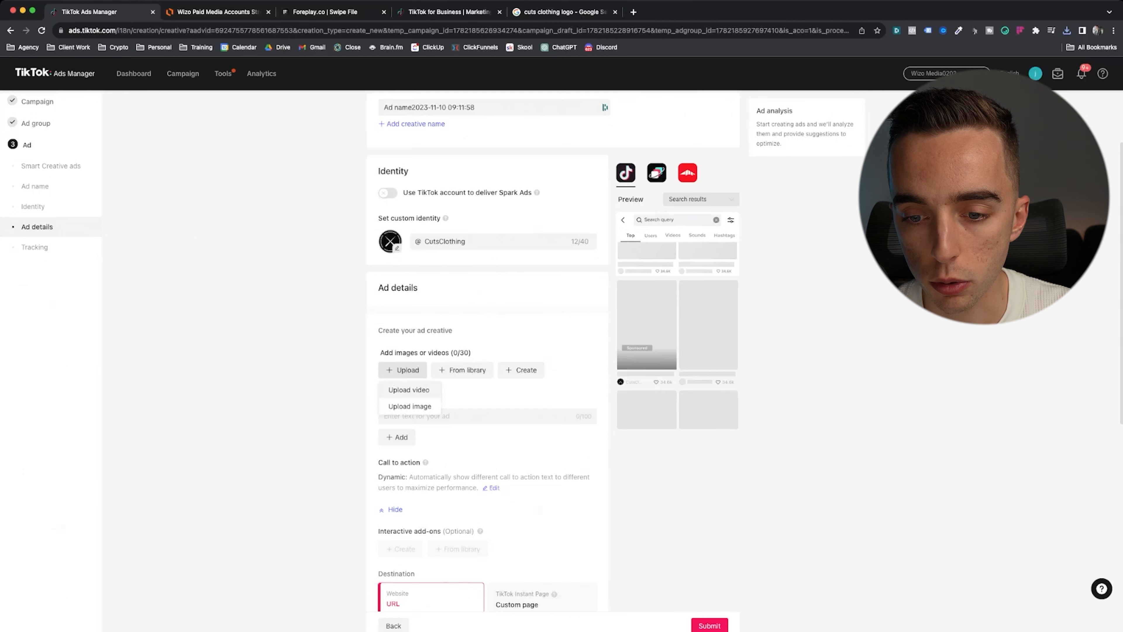
click(408, 389)
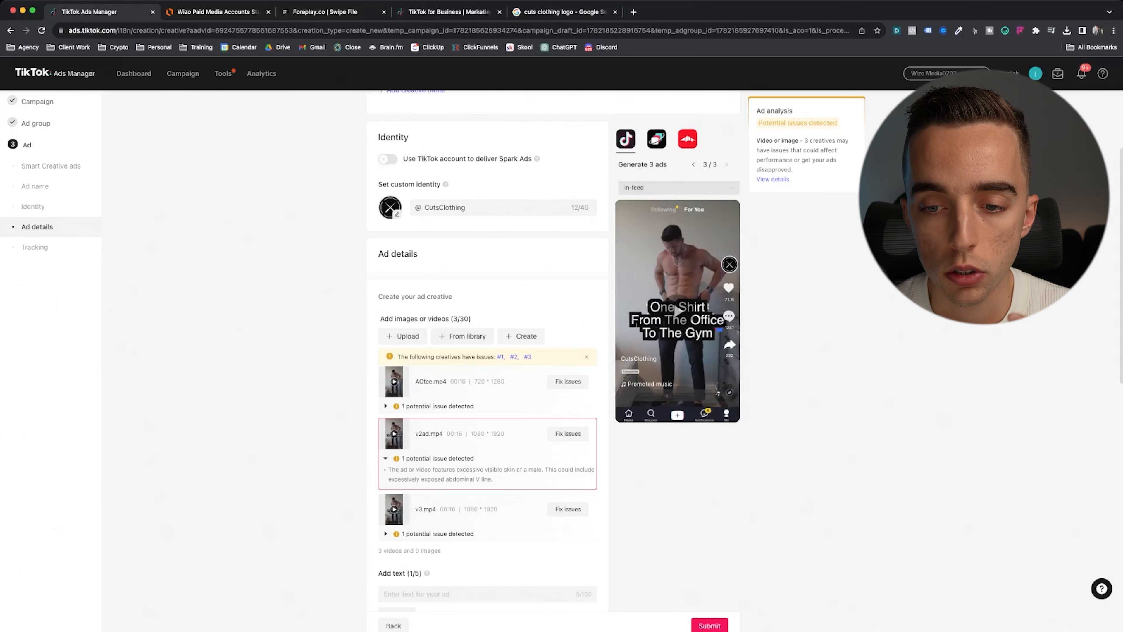
Enter two ad texts with emojis: "Meet the shirt that works as hard as you do." and "From boardroom deals to weight room feels, it's got you covered."
scroll(486, 354, down, 7)
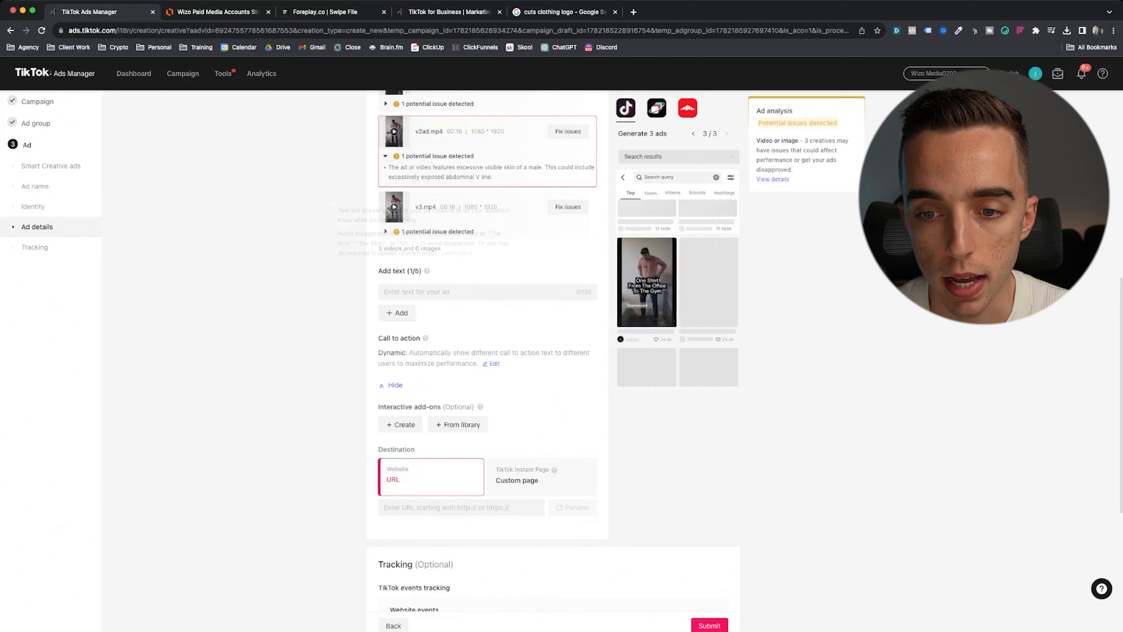
click(397, 313)
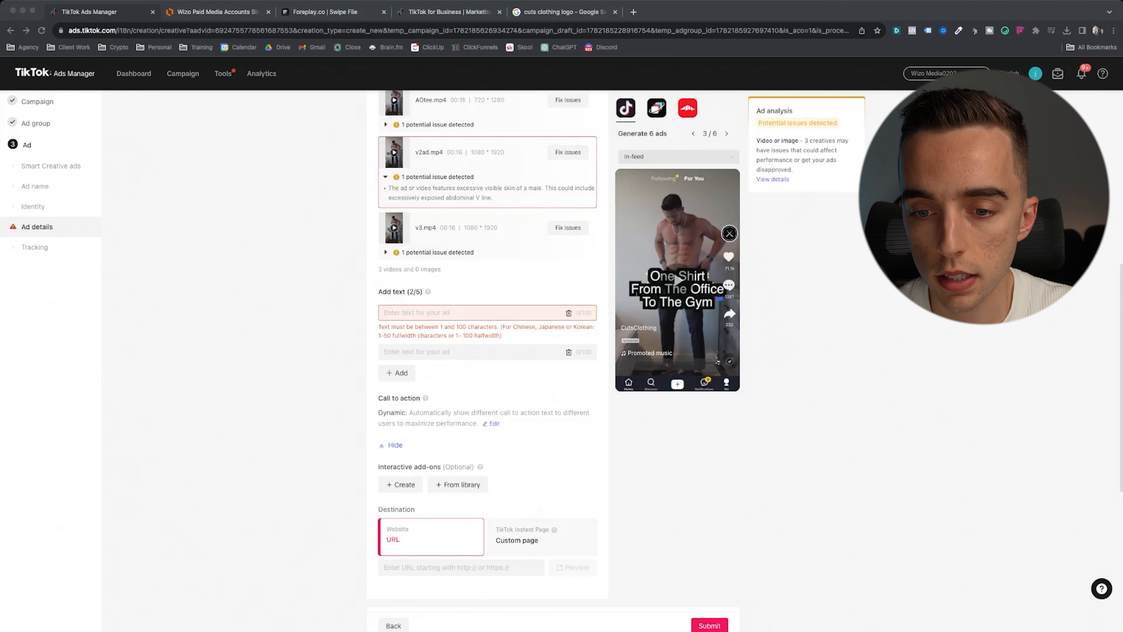
click(469, 312)
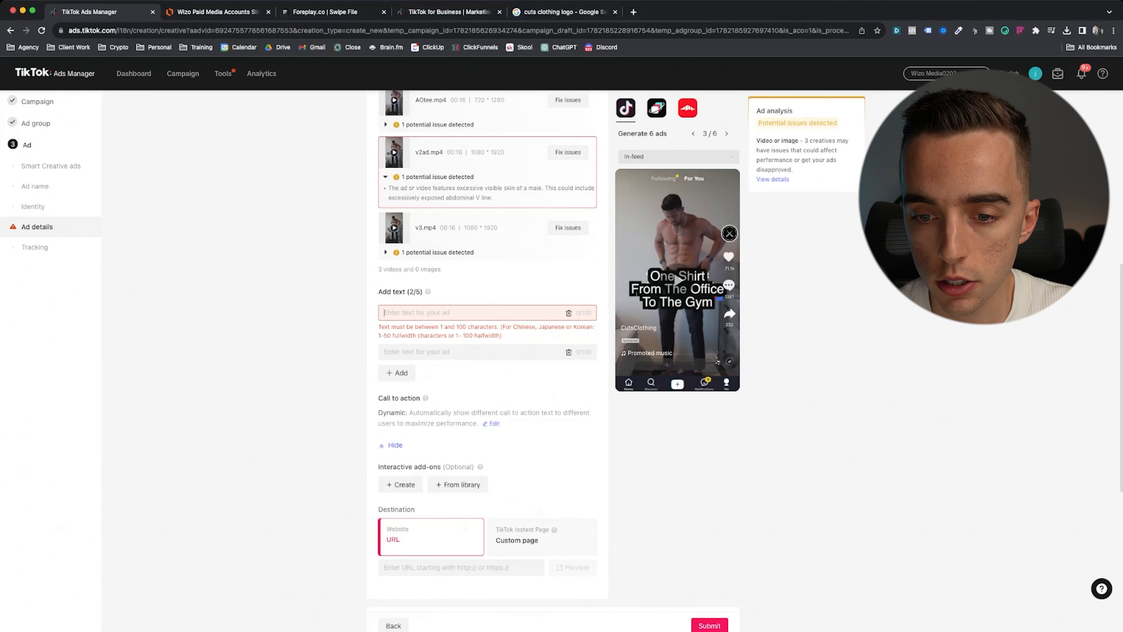
text(Meet the shirt that works as hard as you do. 👔)
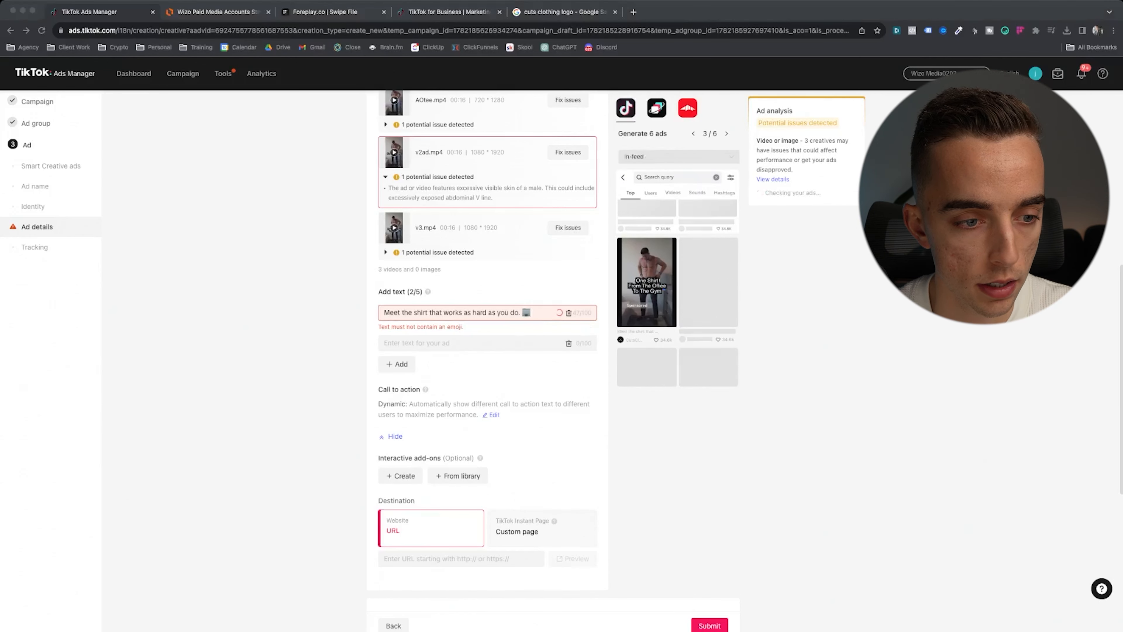
click(469, 343)
text(From boardroom deals to weight room feels, it’s got you covered. 💪)
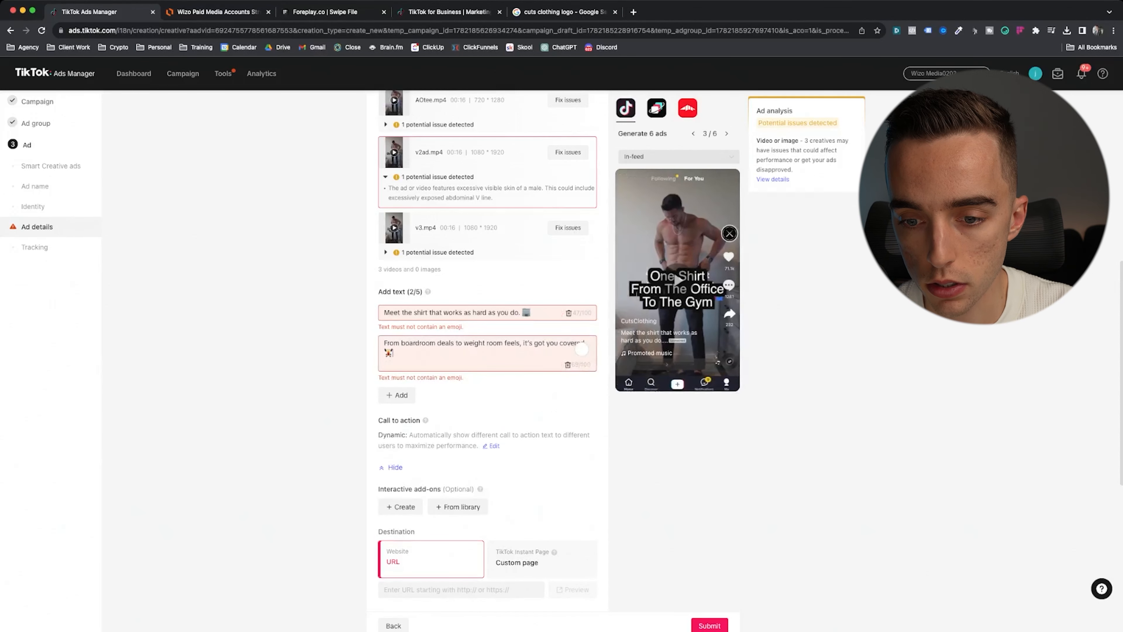
Remove the emojis from the end of both ad texts
key(BackSpace)
key(BackSpace)
click(540, 312)
key(BackSpace)
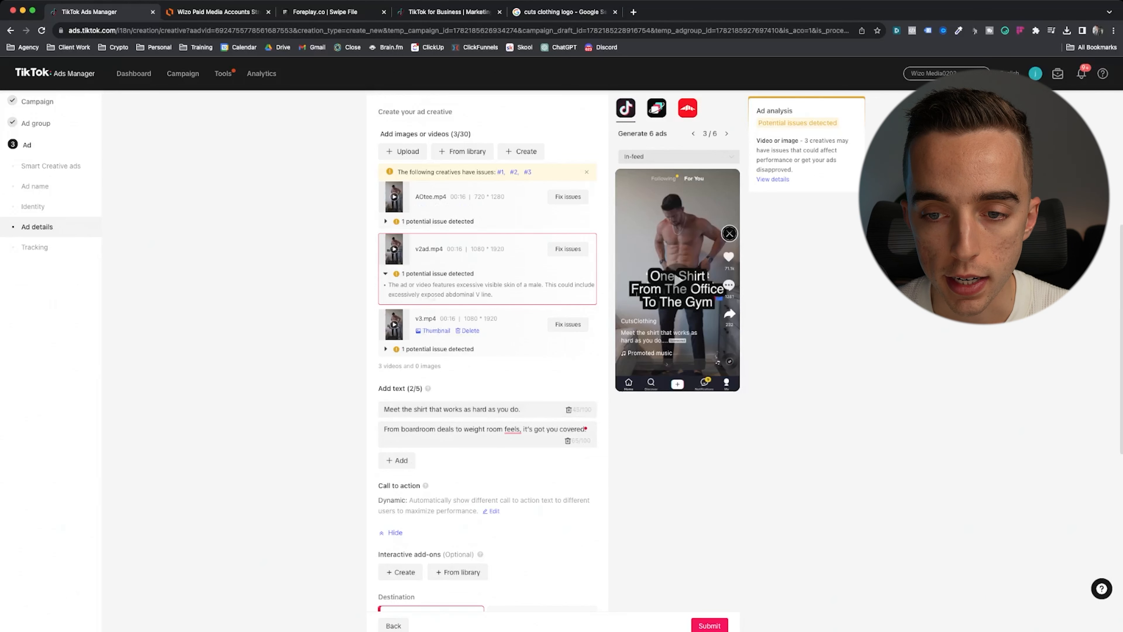
Change the call to action from Dynamic to Standard and choose Shop now
scroll(487, 351, down, 1)
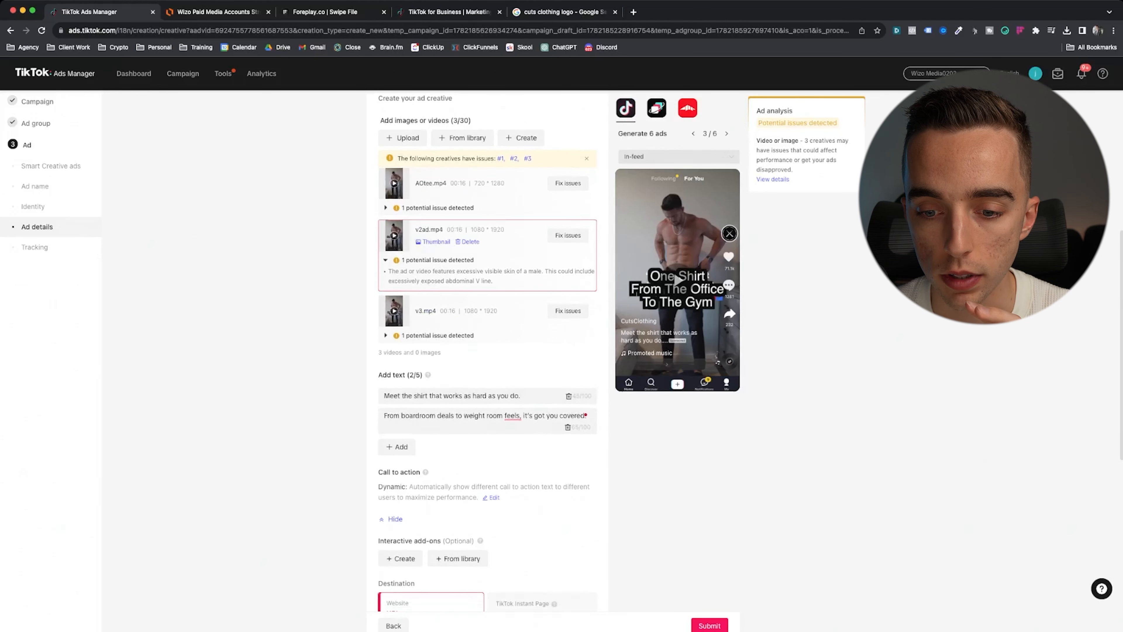
scroll(488, 310, down, 3)
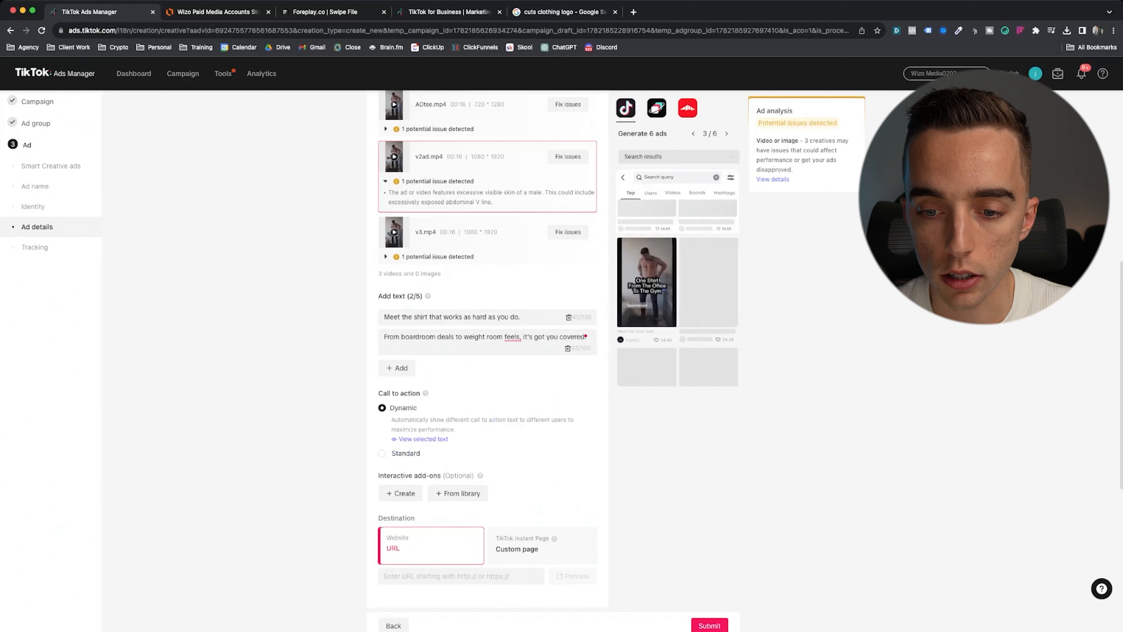
click(382, 453)
scroll(487, 309, down, 2)
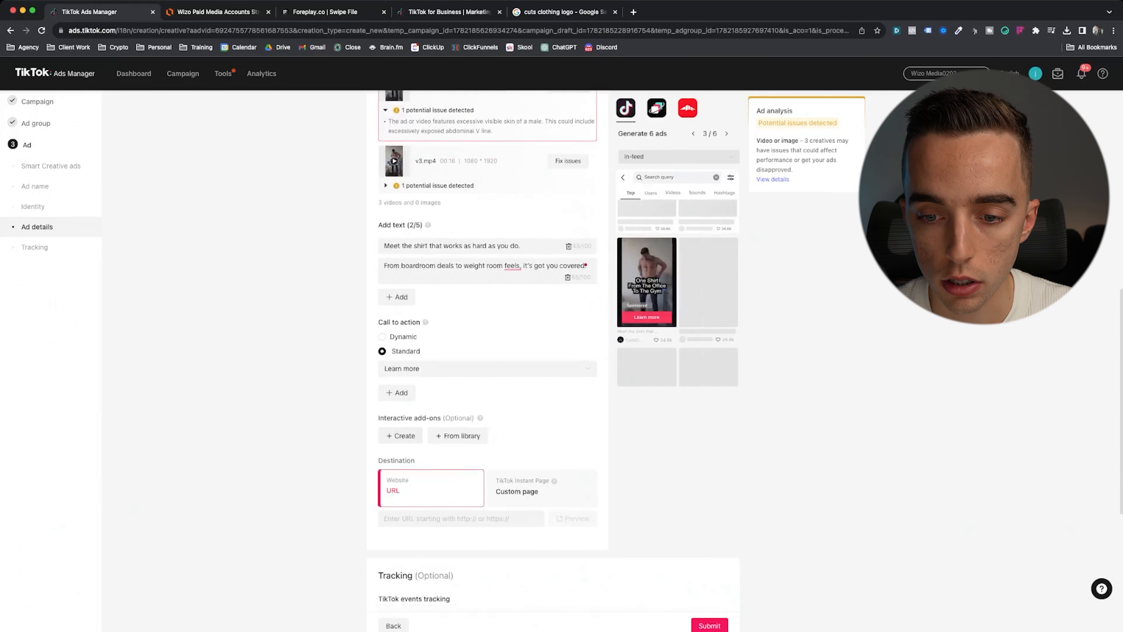
click(442, 368)
click(399, 420)
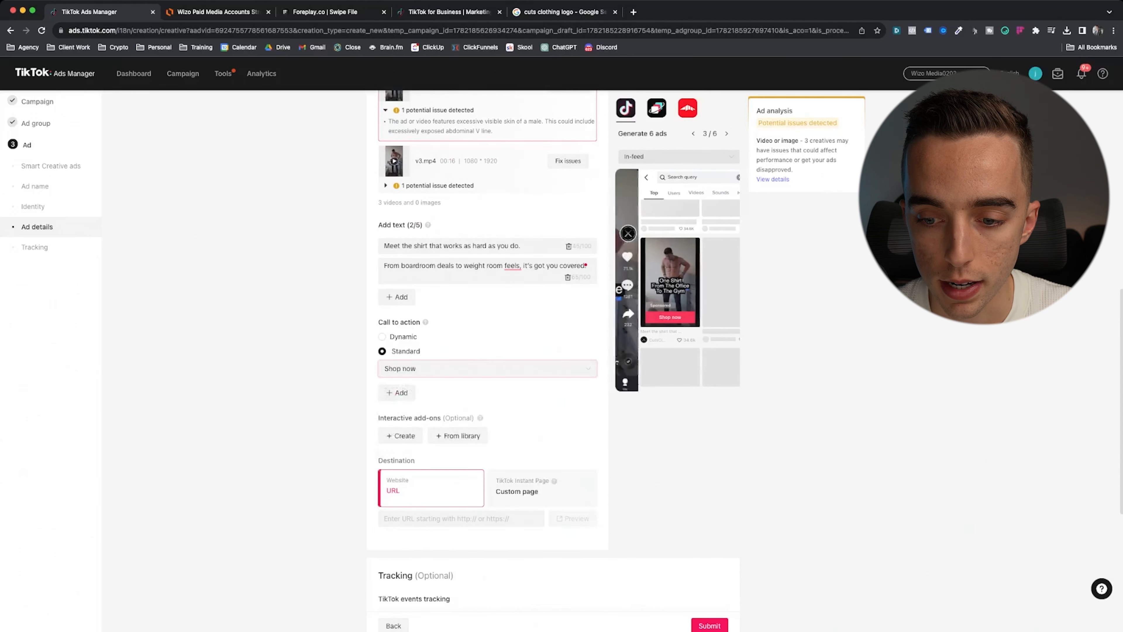
Review the ad's destination and tracking settings and the Business Help Center article on the Automated creative optimization toggle
scroll(487, 309, down, 5)
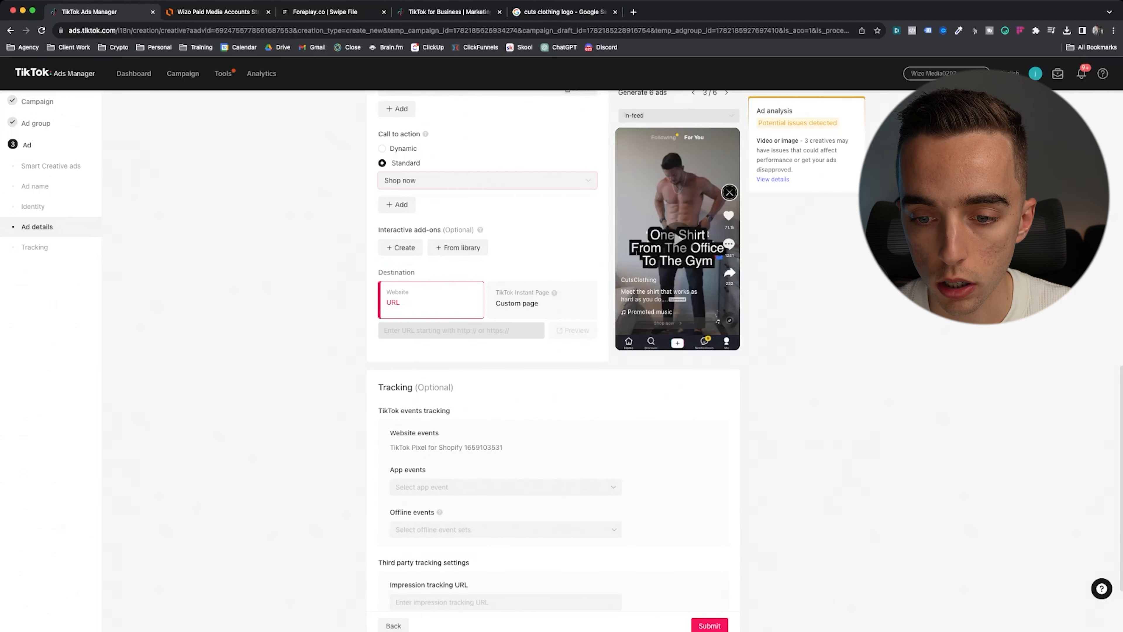
scroll(488, 310, down, 1)
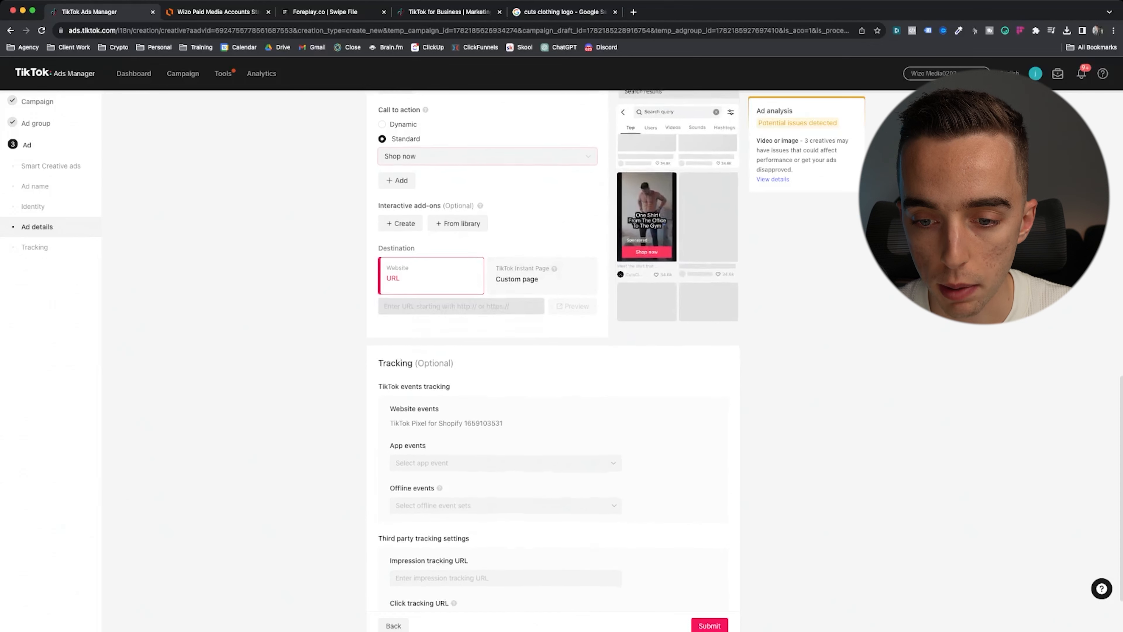
scroll(488, 309, down, 3)
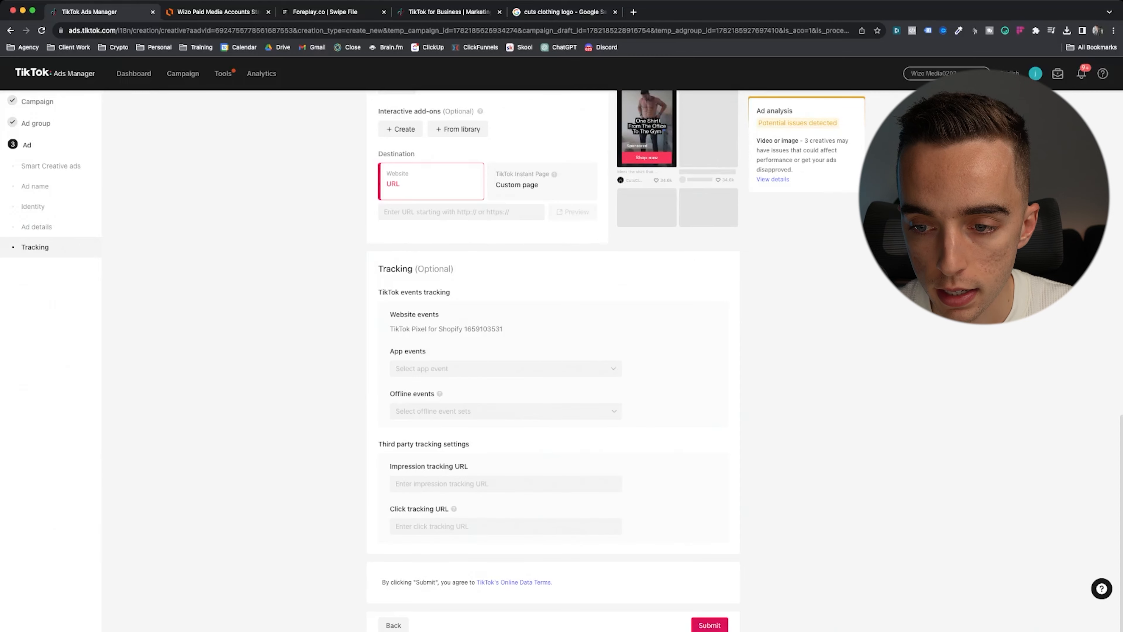
scroll(553, 354, up, 5)
scroll(486, 354, up, 10)
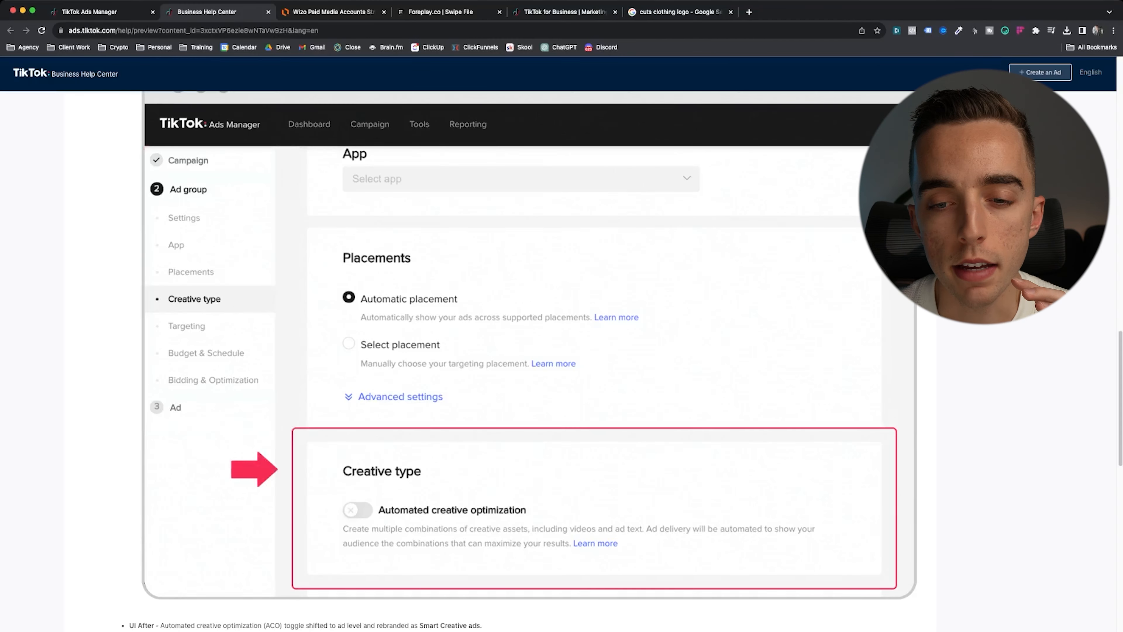
scroll(522, 360, up, 1)
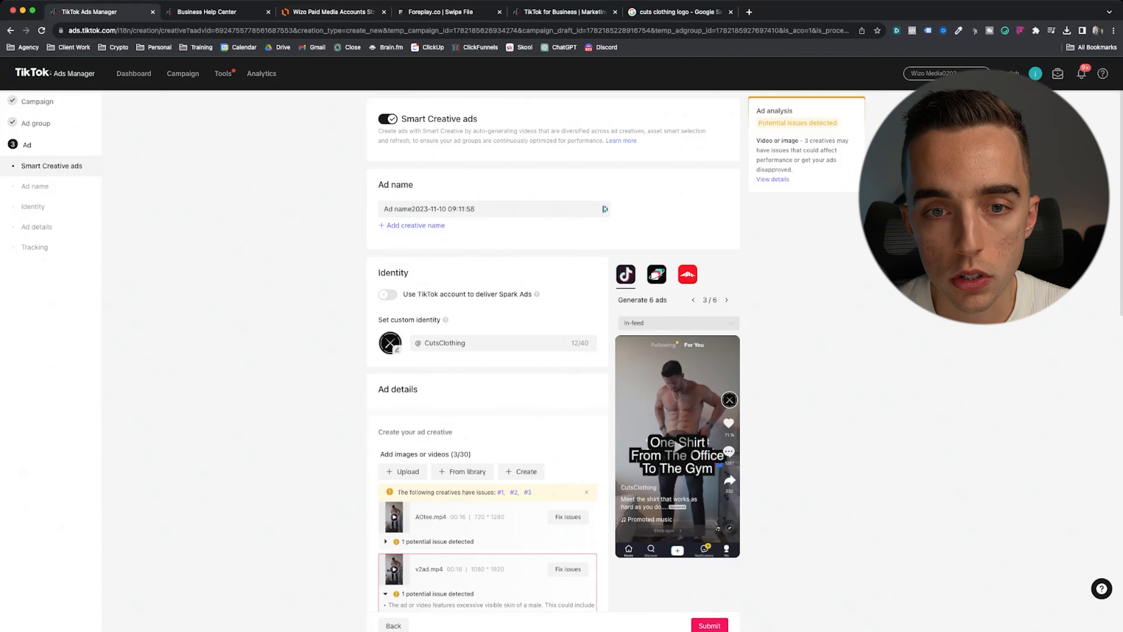
Compare the Lucidchart diagram's DCT ad sets and TikTok Ads notes with the Smart Creative ads setup
click(332, 11)
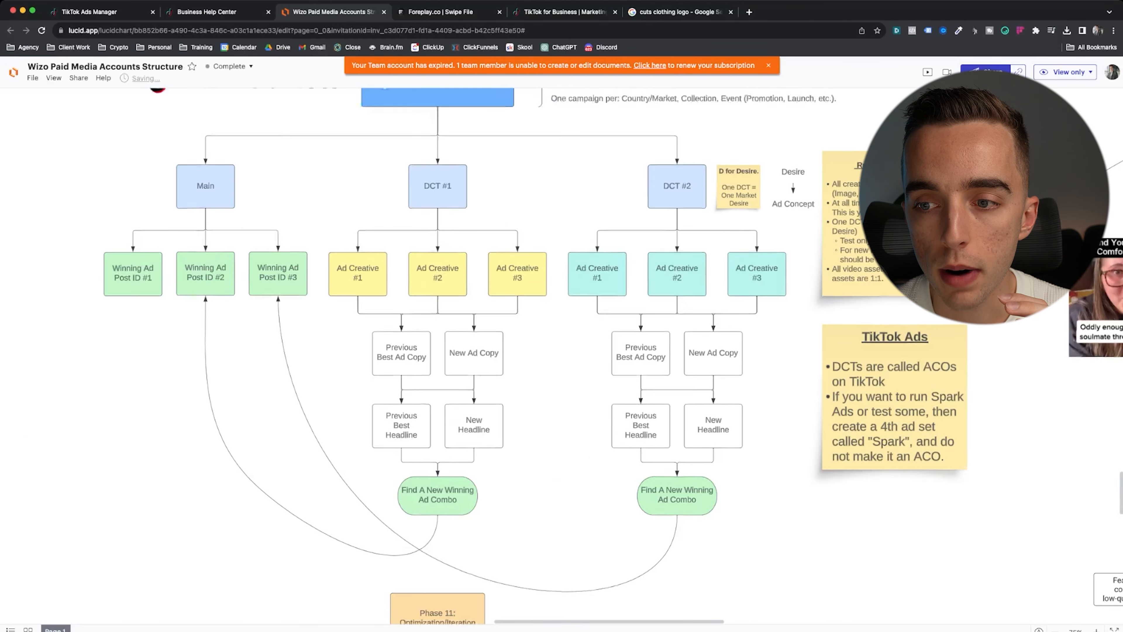
scroll(562, 354, right, 1)
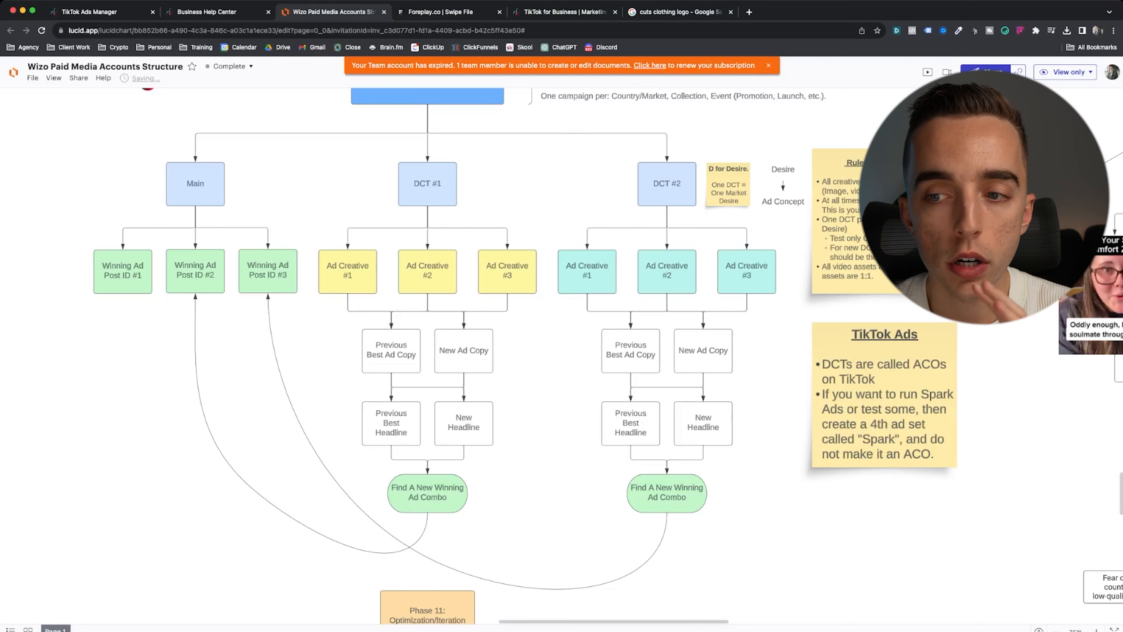
click(98, 12)
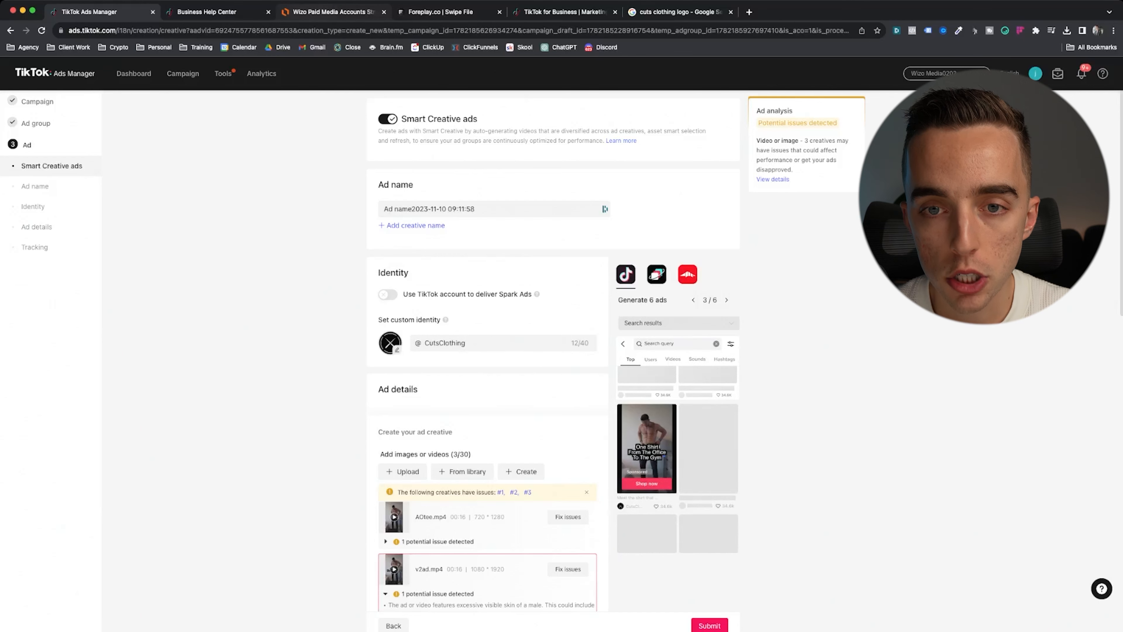
click(332, 12)
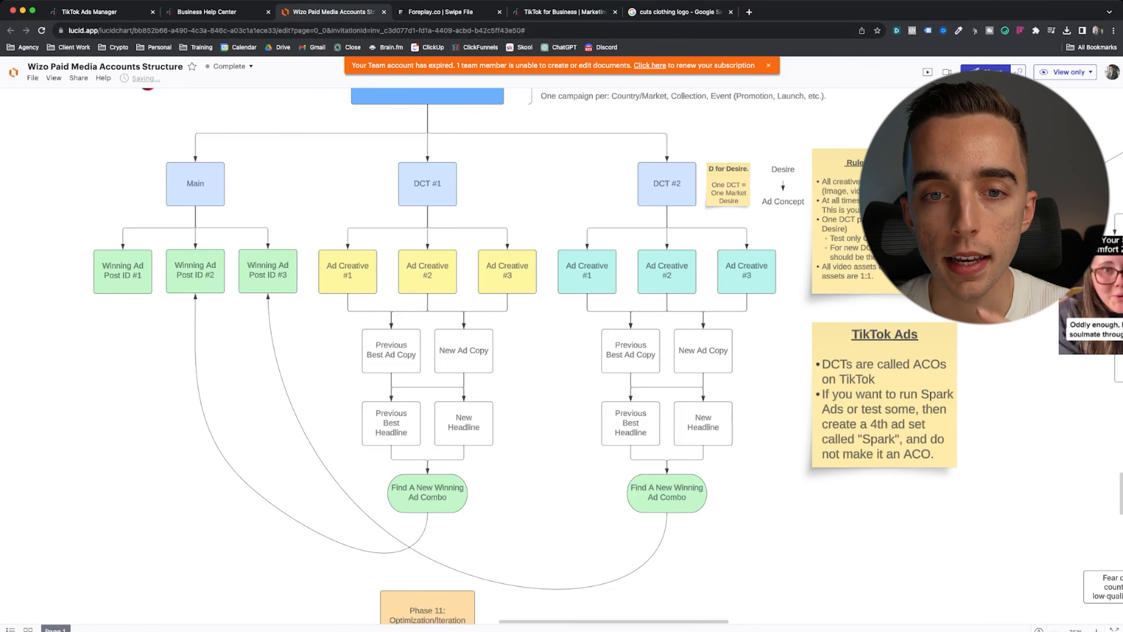